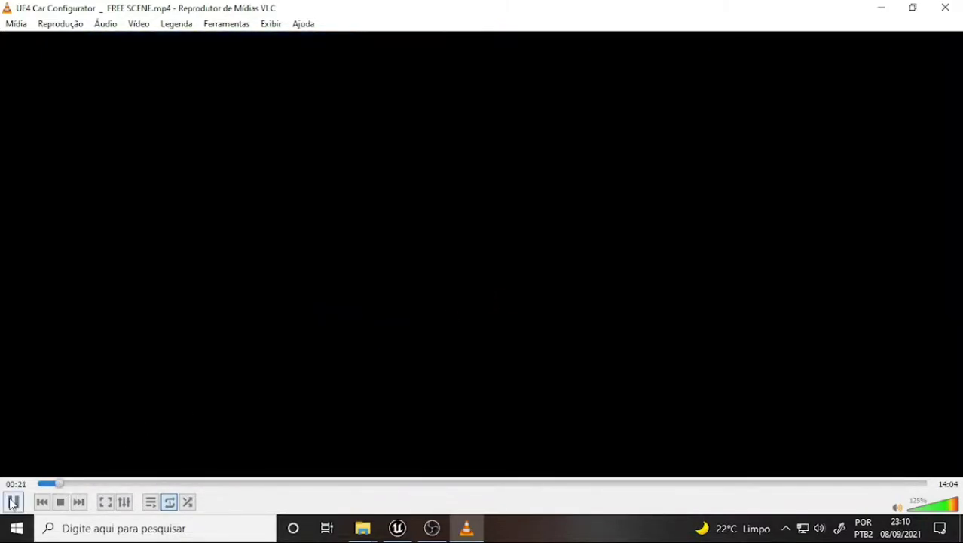
- Pause the FREE SCENE.mp4 tutorial at 00:21 and minimize VLC so OBS Studio shows
click(13, 502)
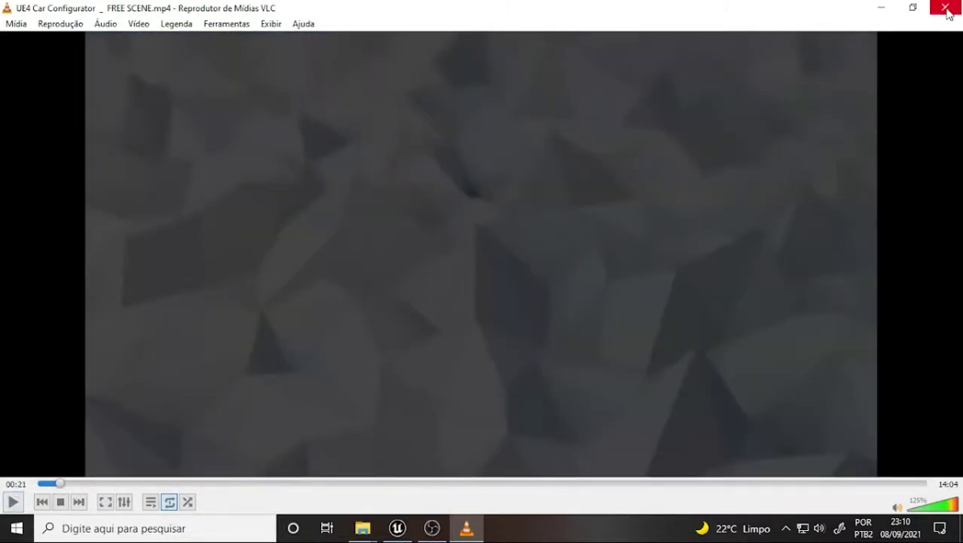
click(882, 9)
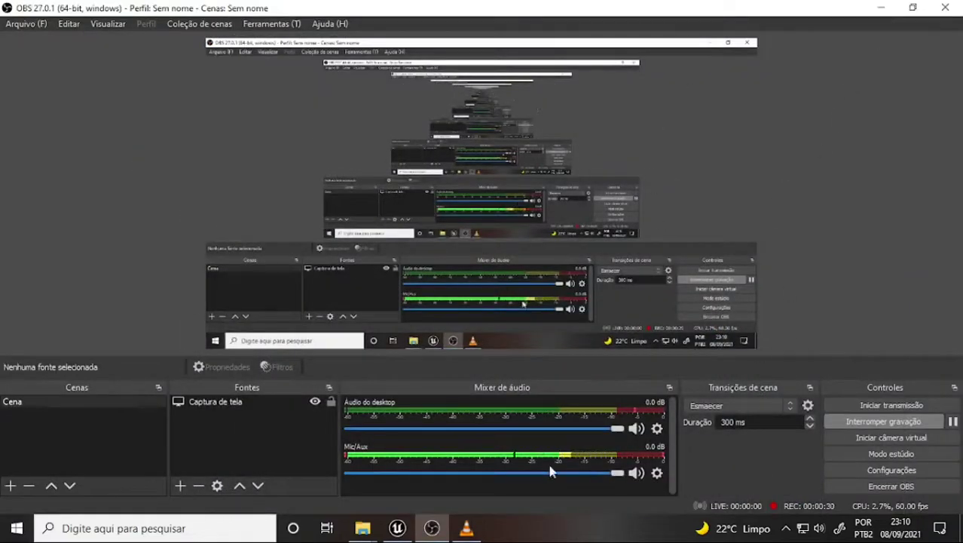
- Bring up Unreal, orbit the viewport closer to the red Audi, then return to the tutorial video
click(397, 528)
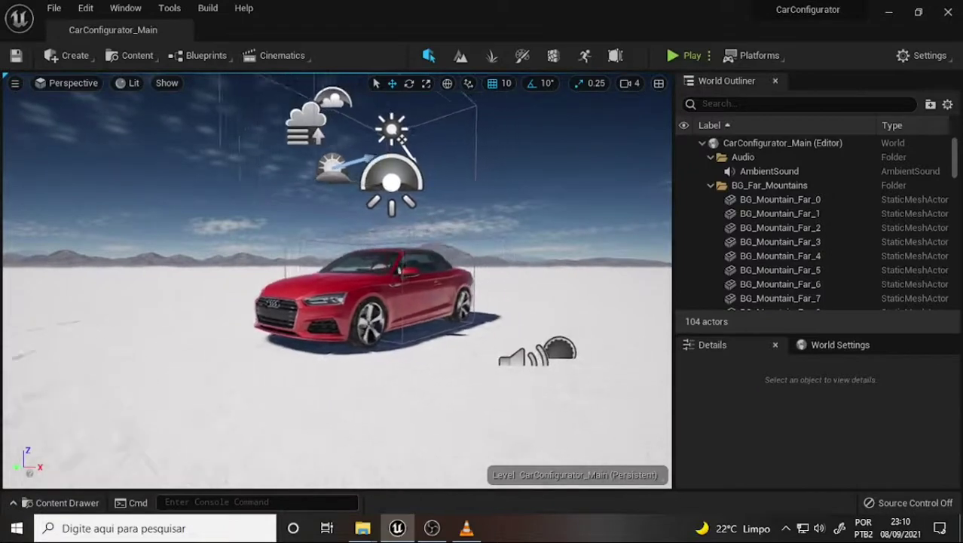
mouse_move(510, 251)
right_down()
mouse_move(467, 257)
mouse_move(528, 260)
mouse_move(434, 290)
right_up()
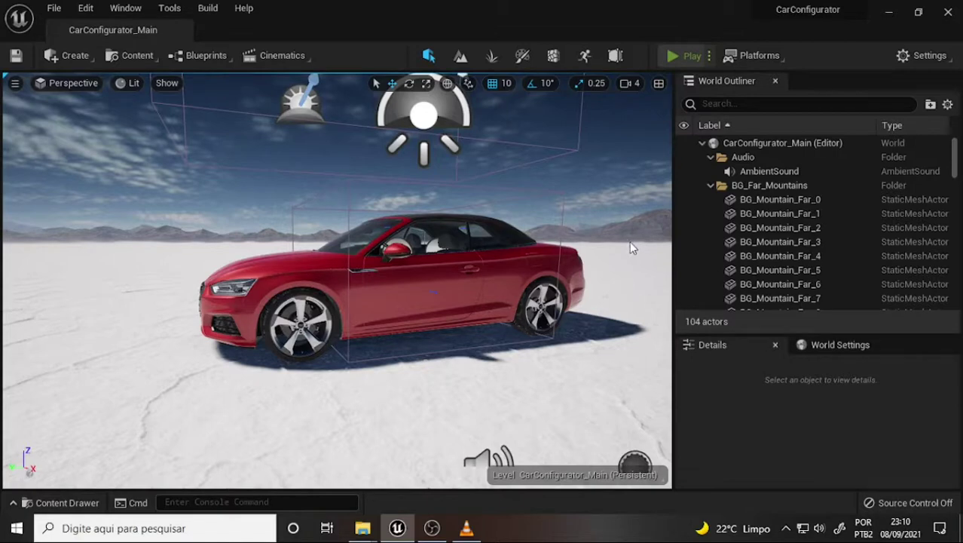
click(466, 531)
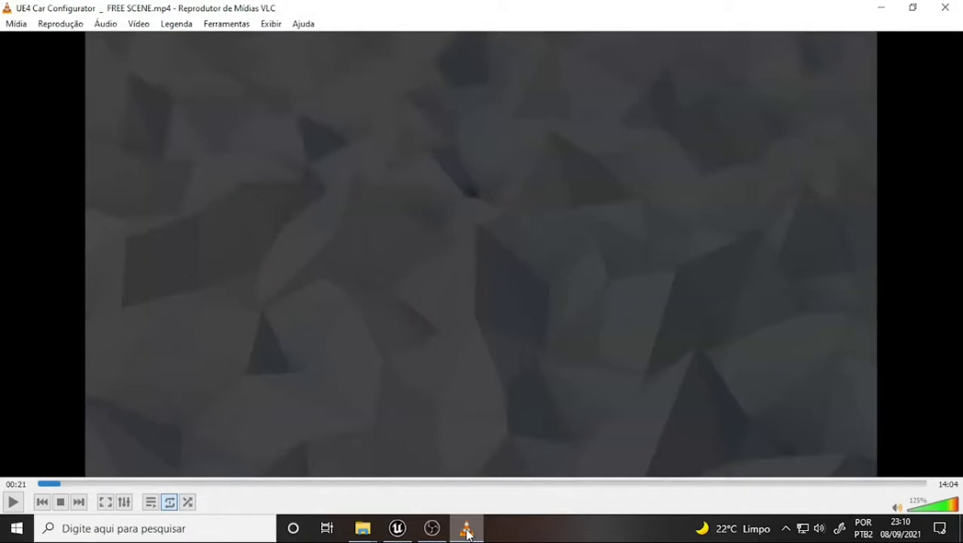
- Minimize VLC to reveal the Car Configurator running in Unreal's Play-In-Editor
click(466, 531)
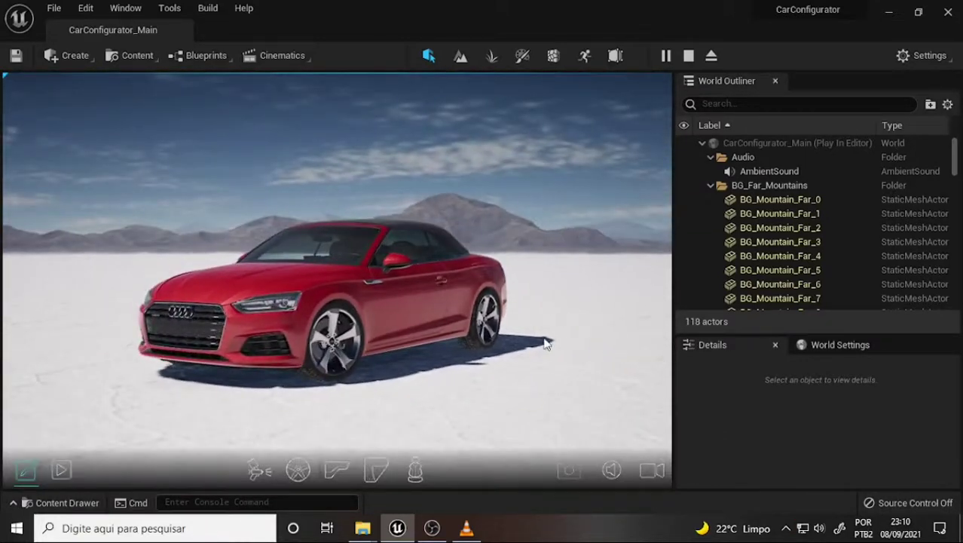
- Show the configurator car's wheel choices, then bring OBS Studio forward after the editor crashes
click(300, 470)
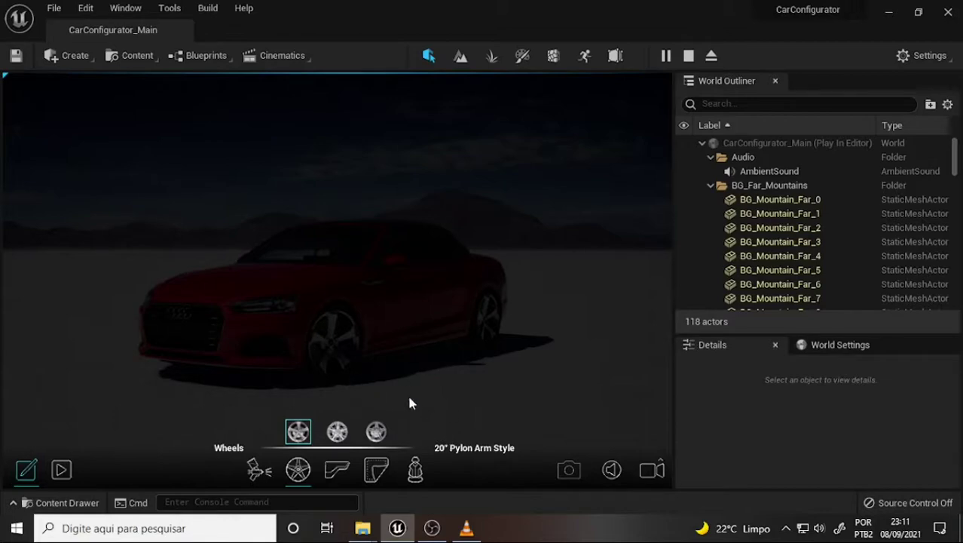
click(432, 528)
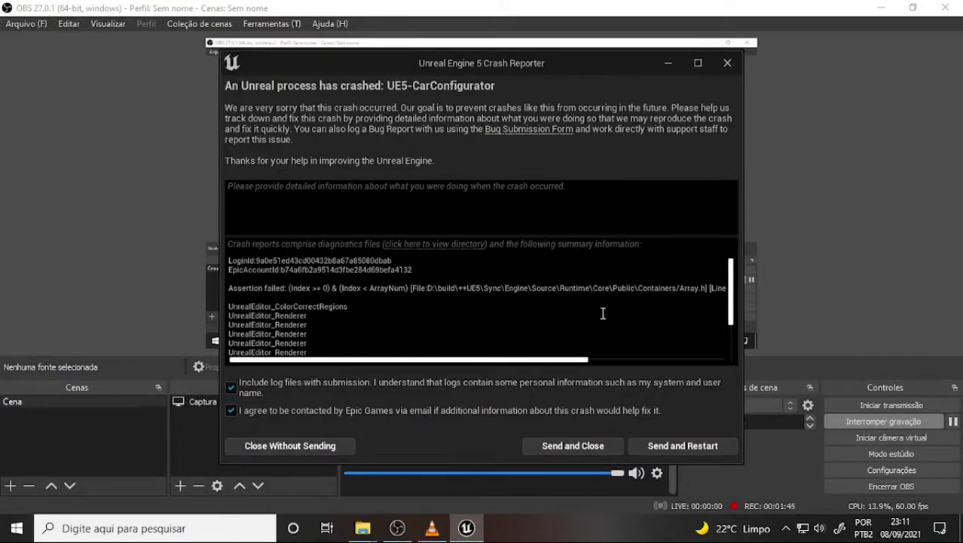
- Send the crash report and restart Unreal, then bring back the paused tutorial video
click(676, 448)
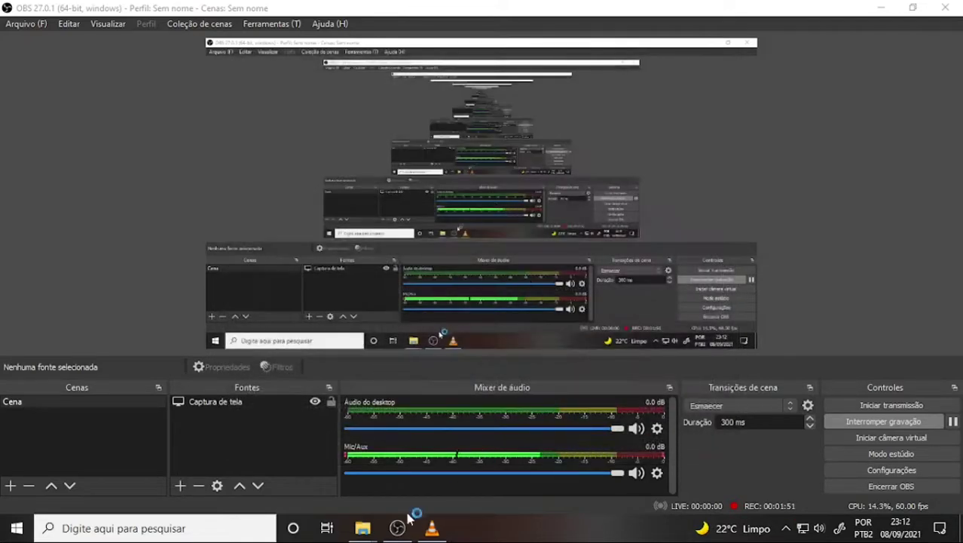
click(431, 528)
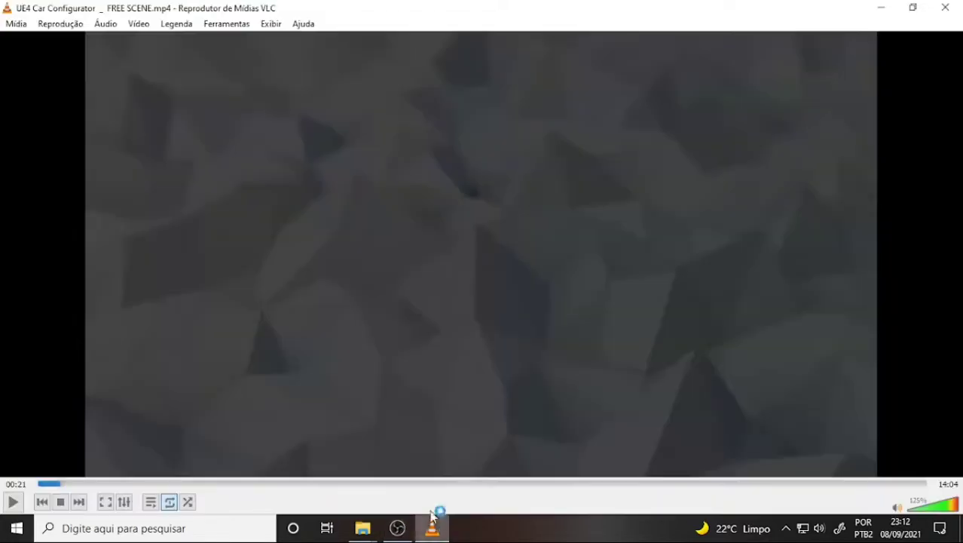
- Skim the tutorial forward past 07:02 to 09:07 and the render preview, then minimize VLC
drag(66, 484, 85, 485)
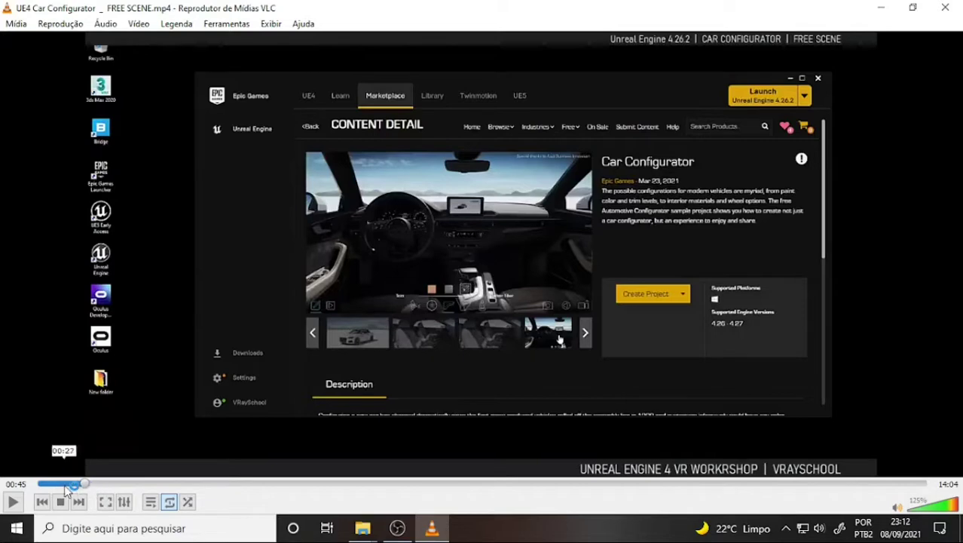
drag(85, 484, 114, 485)
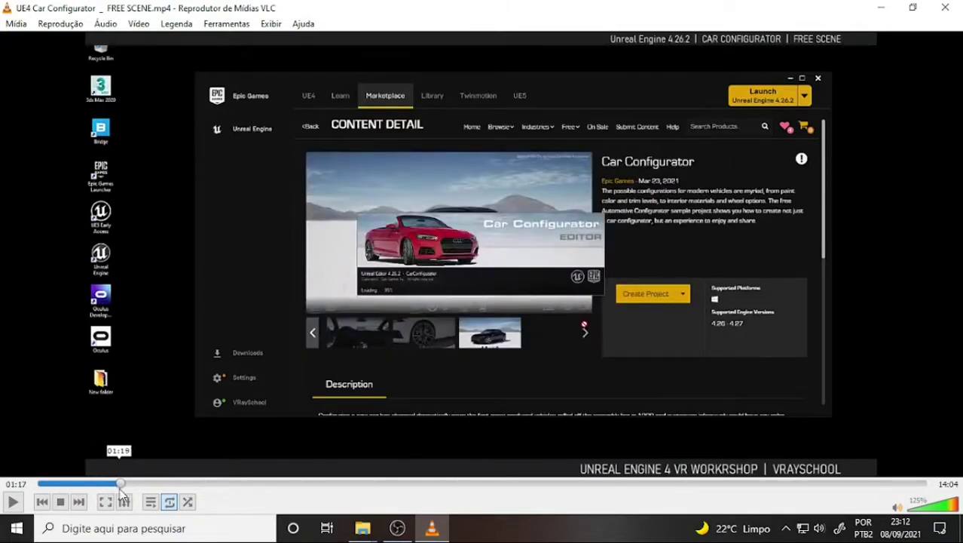
mouse_move(114, 484)
mouse_down()
mouse_move(144, 484)
mouse_move(178, 502)
mouse_move(416, 503)
mouse_up()
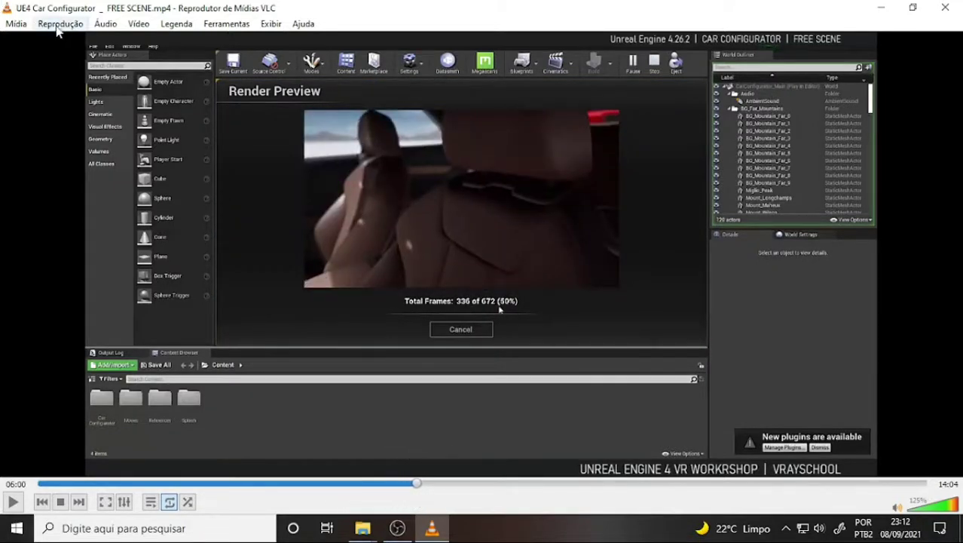
mouse_move(416, 486)
mouse_down()
mouse_move(877, 496)
mouse_move(615, 496)
mouse_up()
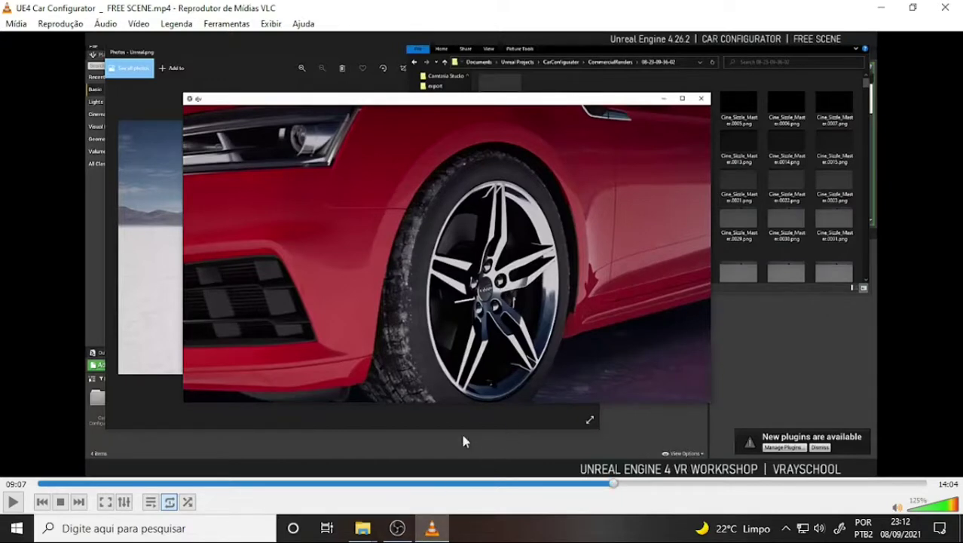
click(880, 9)
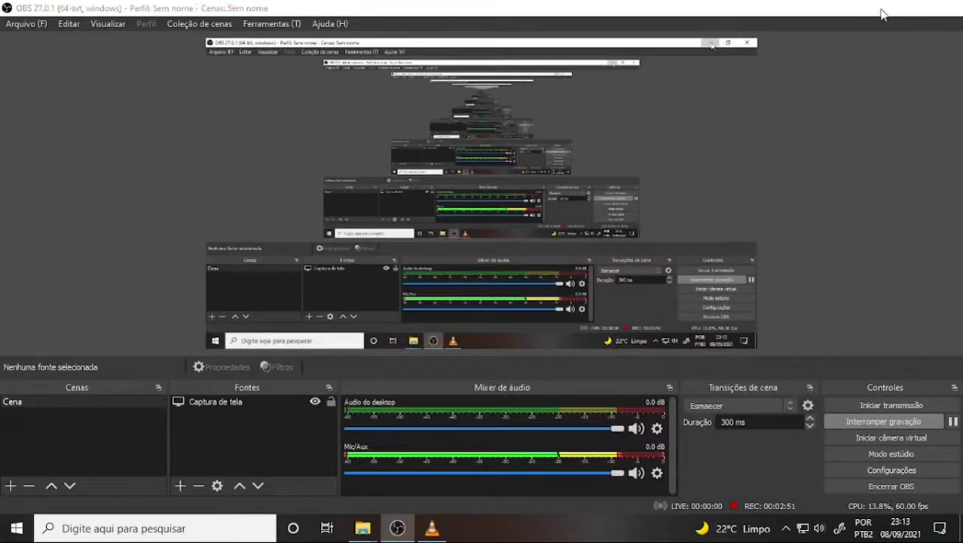
- Minimize OBS and the Blender Nation window, and position the Whatree 2 folder at the right
click(880, 8)
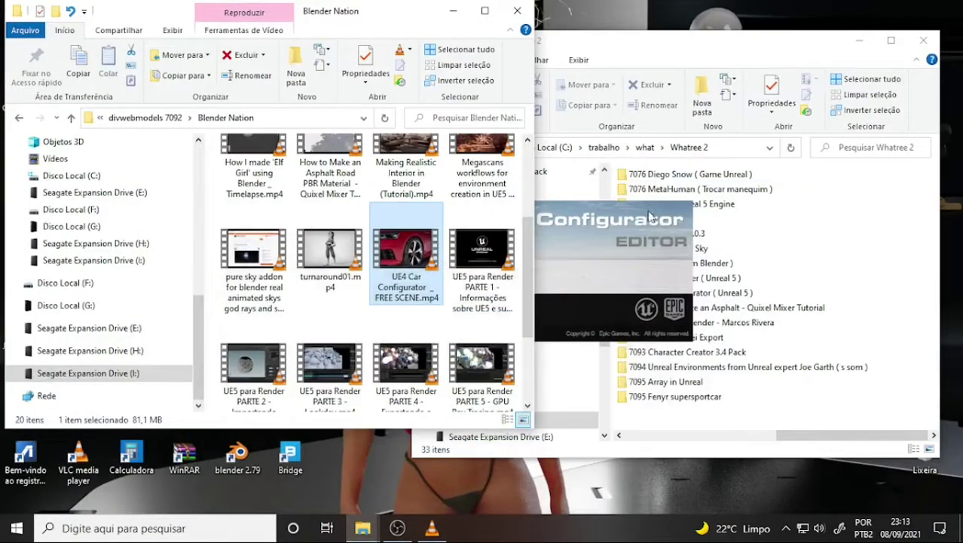
click(454, 10)
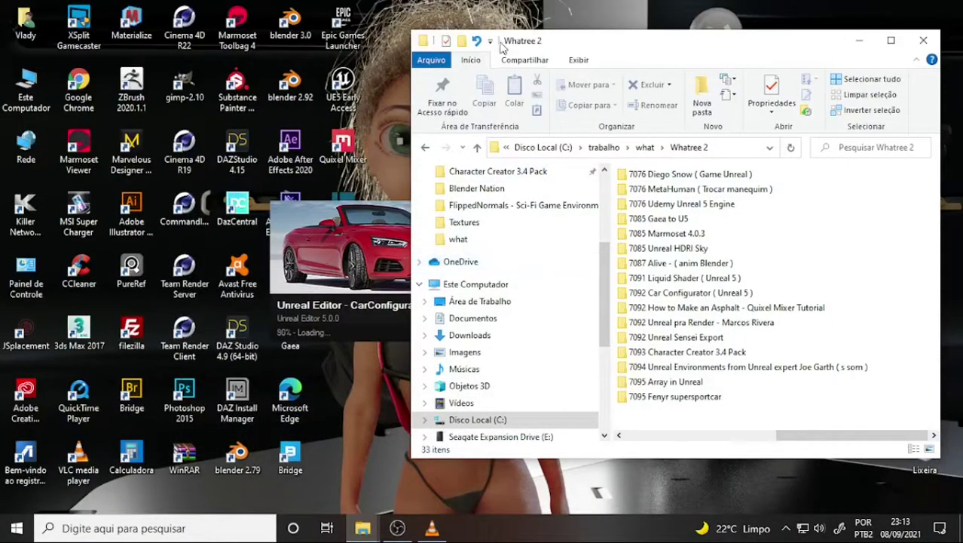
mouse_move(596, 47)
mouse_down()
mouse_move(880, 52)
mouse_move(855, 52)
mouse_up()
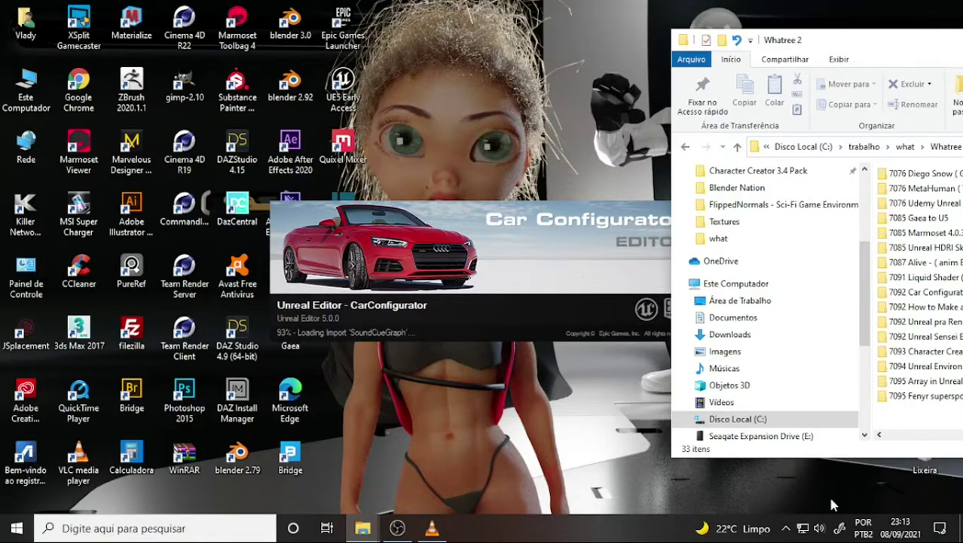
drag(863, 43, 753, 40)
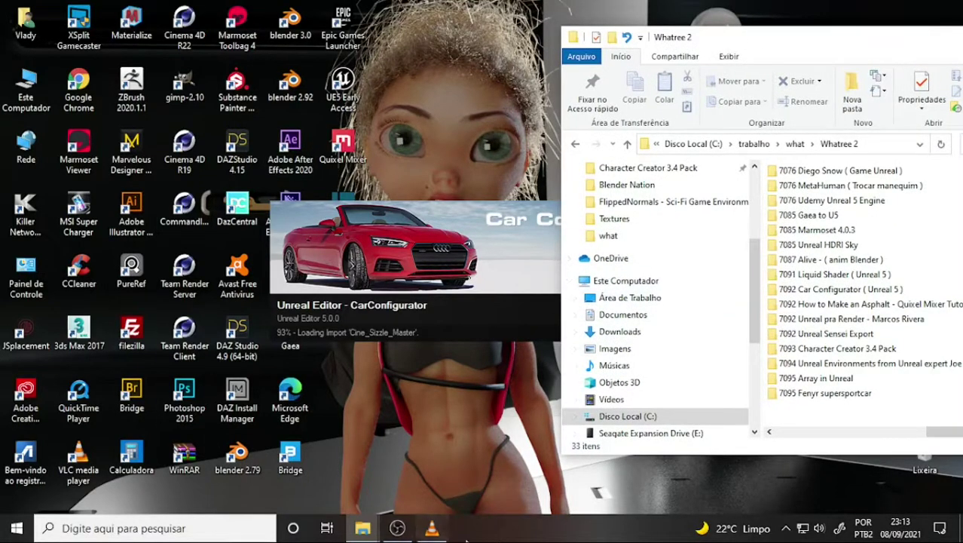
mouse_move(433, 530)
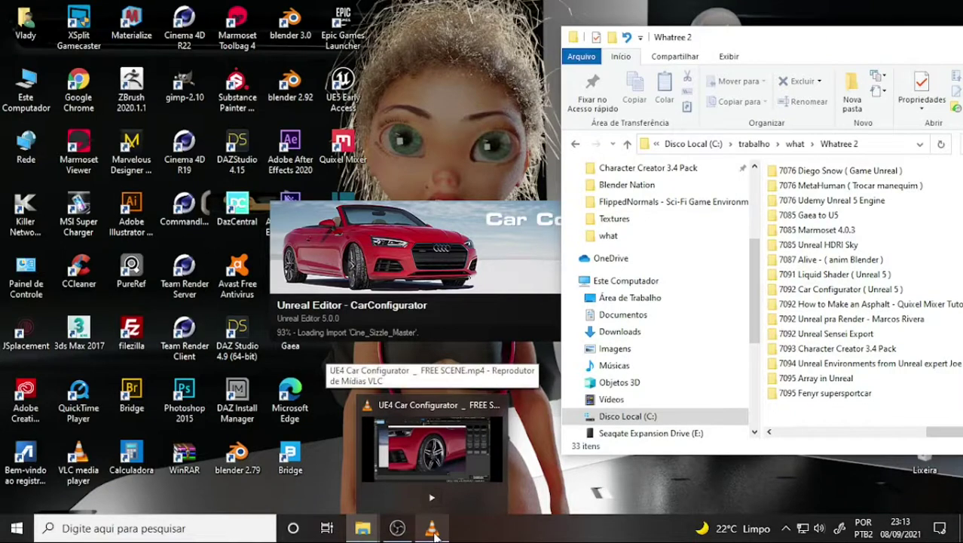
mouse_move(397, 529)
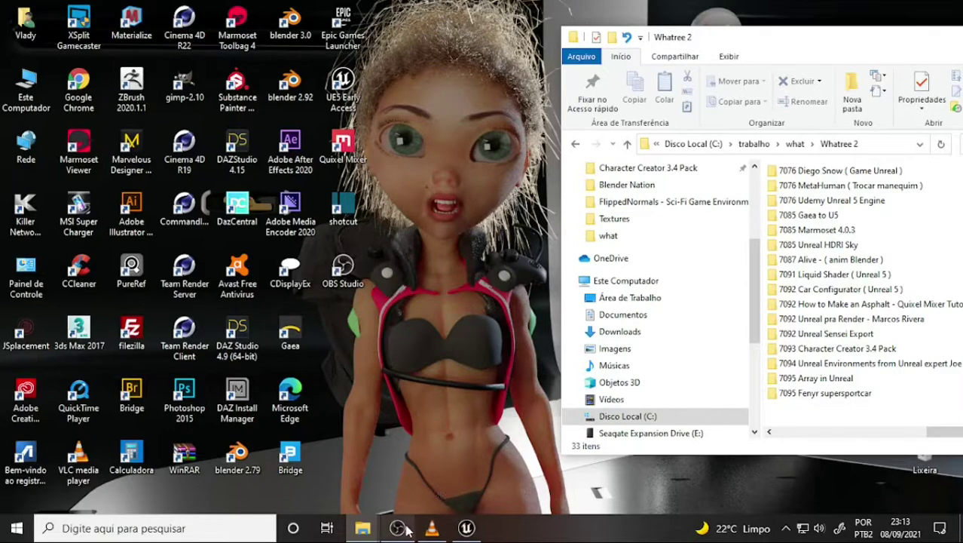
mouse_move(462, 530)
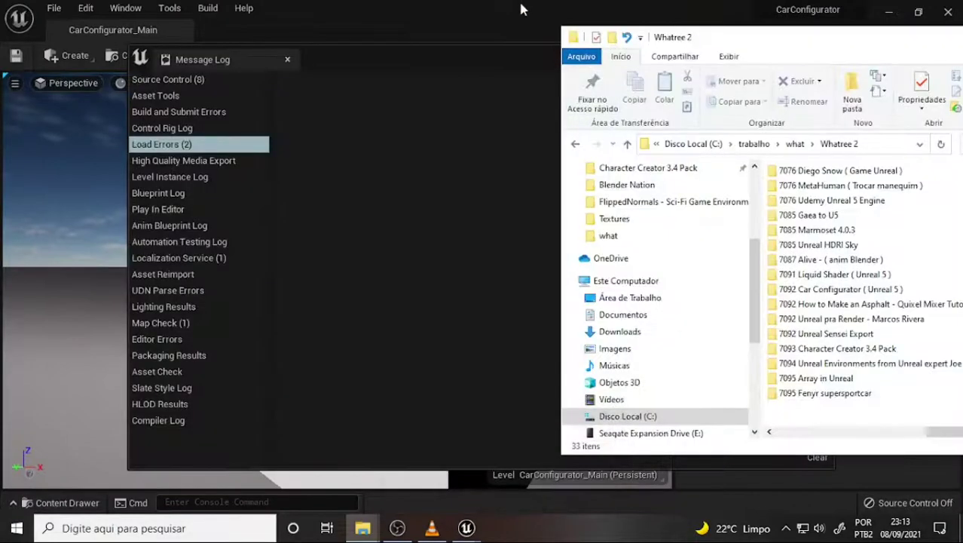
- Close the Message Log of Mat_Skydome load errors in the restarted editor
click(469, 62)
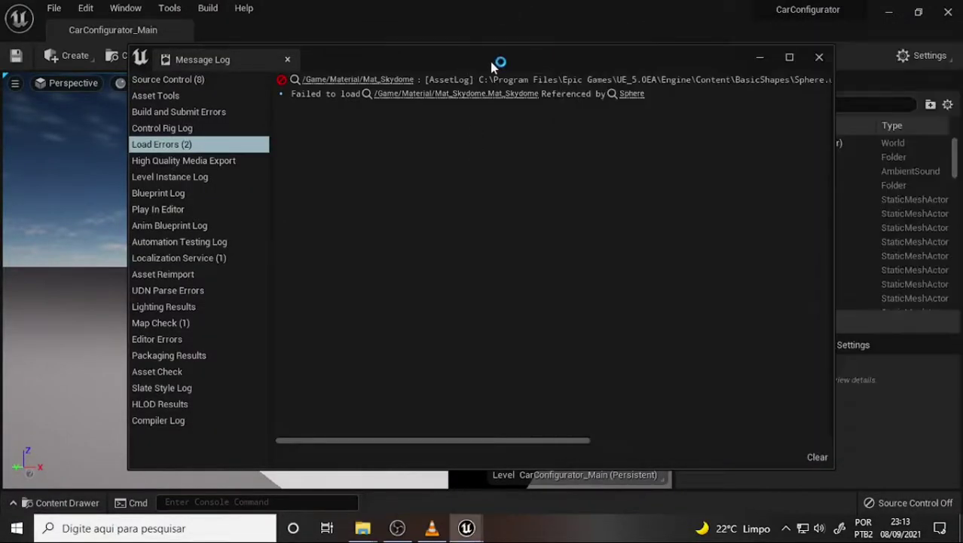
click(822, 56)
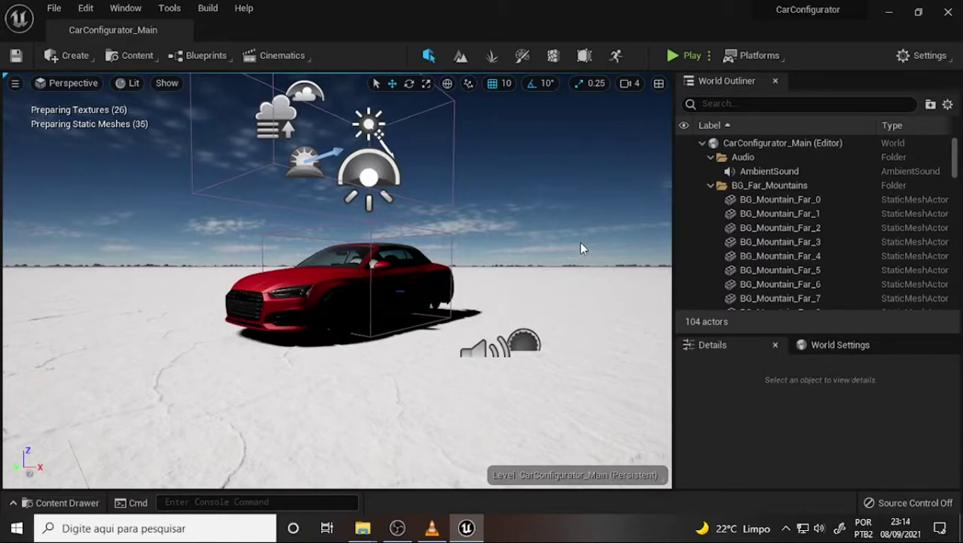
- Select BP_AudiA5, frame it with F, and start Play In Editor with Alt+P
right_drag(579, 242, 528, 242)
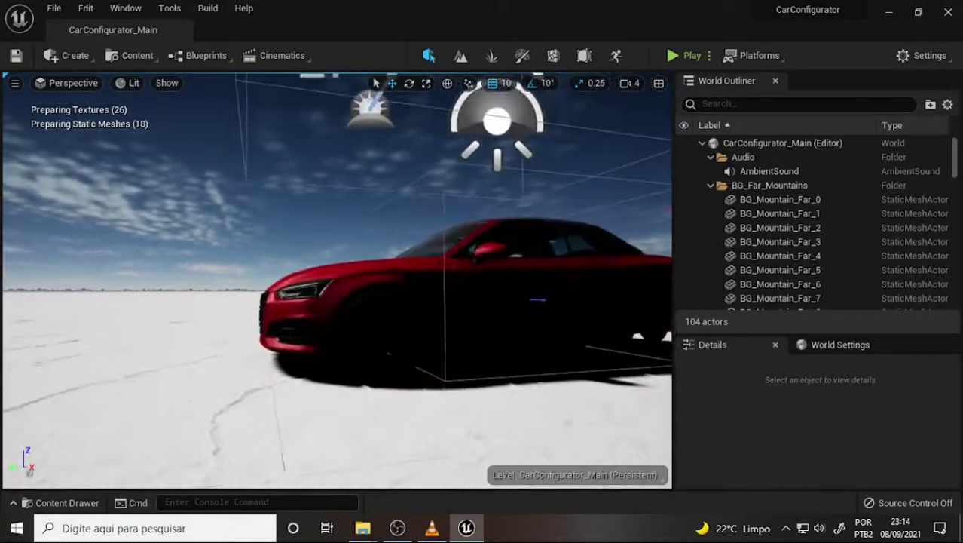
right_drag(479, 269, 479, 269)
right_drag(384, 174, 91, 391)
right_drag(314, 180, 301, 155)
right_drag(65, 240, 64, 239)
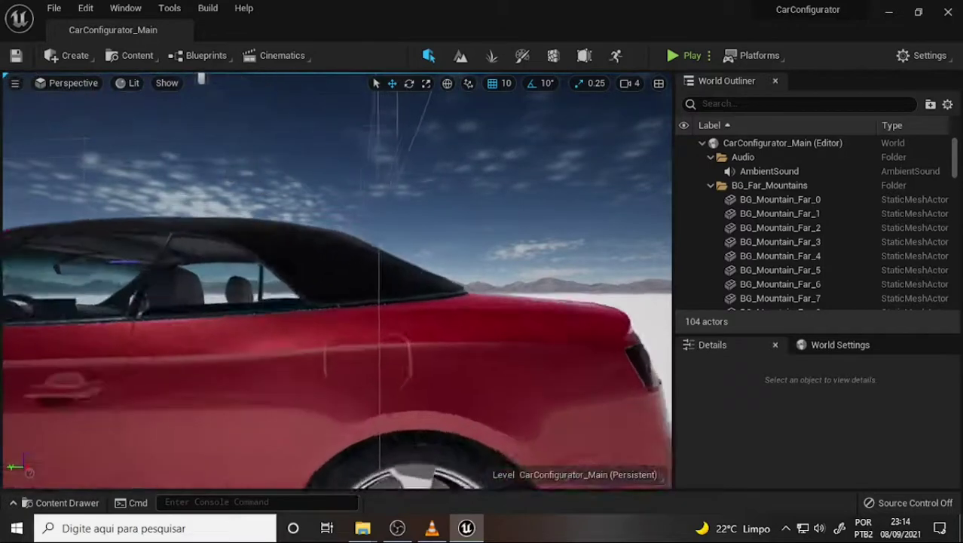
click(327, 271)
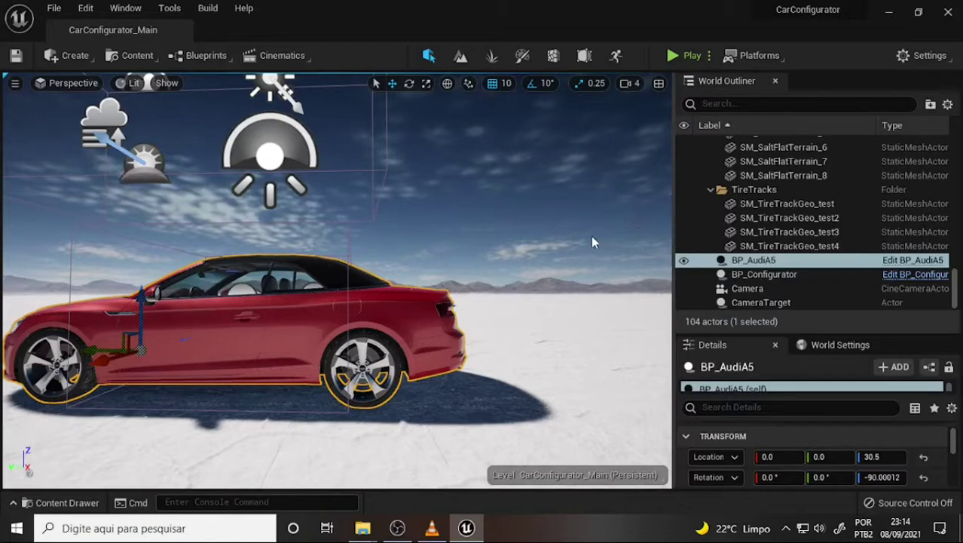
mouse_move(514, 235)
right_down()
mouse_move(422, 236)
mouse_move(517, 234)
mouse_move(483, 233)
mouse_move(475, 215)
right_up()
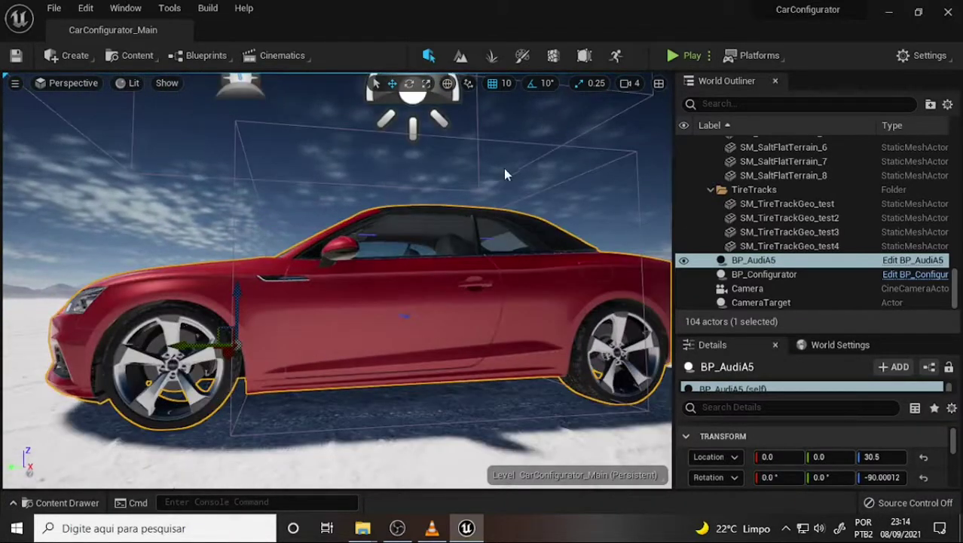
key(f)
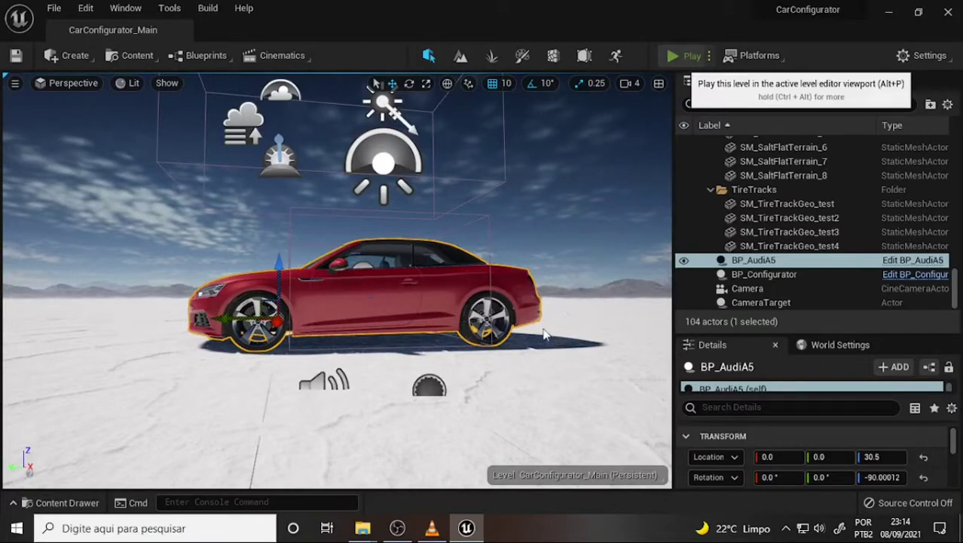
key(alt+p)
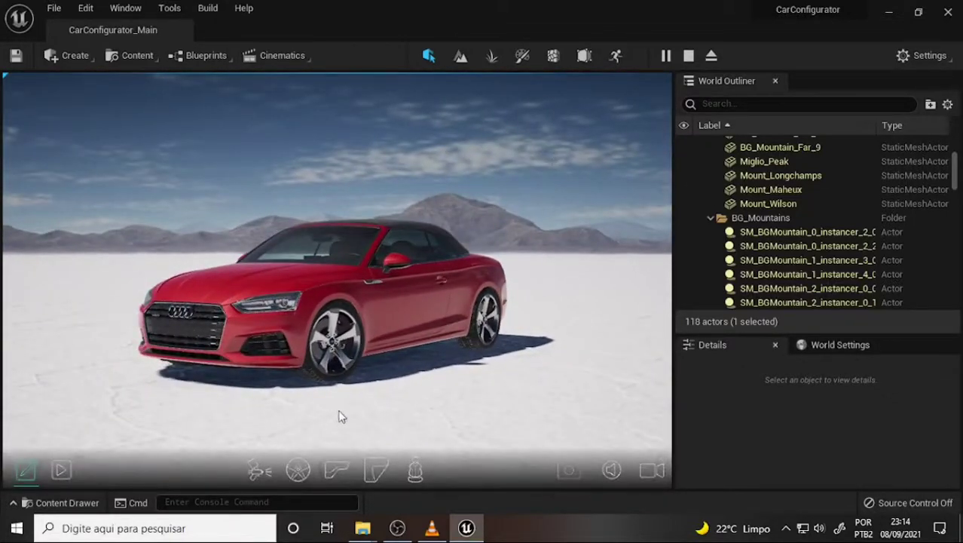
- Paint the car Navarra Blue Metallic, then Ibis White, and show the trim material choices
click(260, 473)
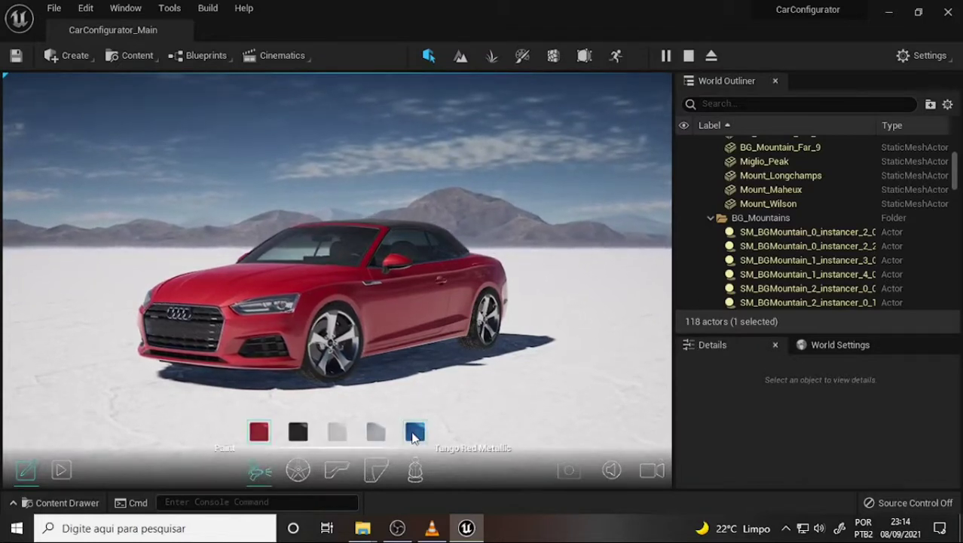
click(415, 431)
click(337, 434)
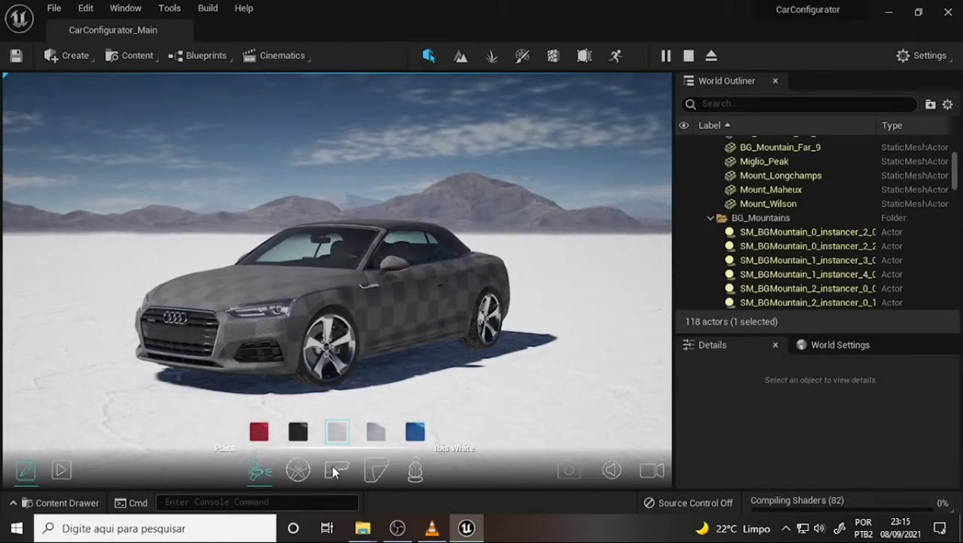
click(335, 470)
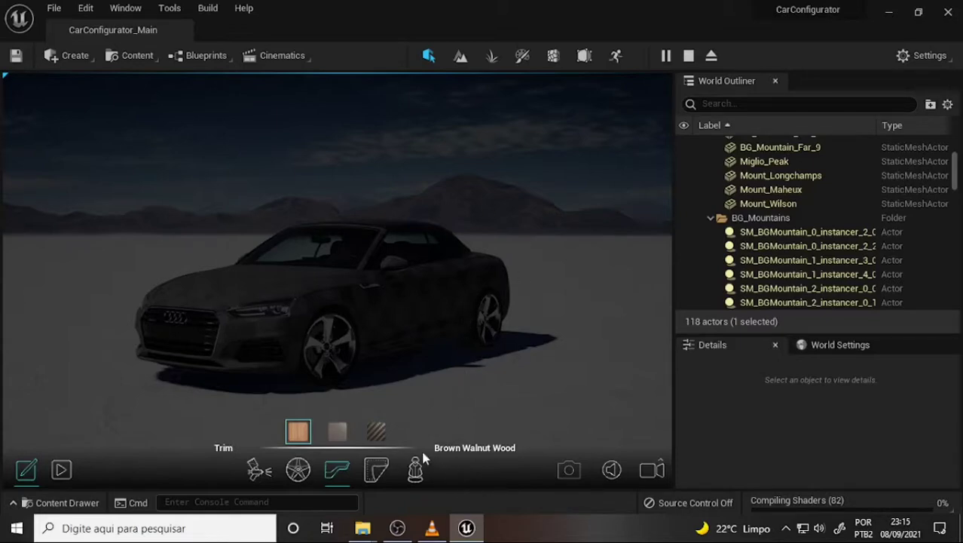
click(397, 528)
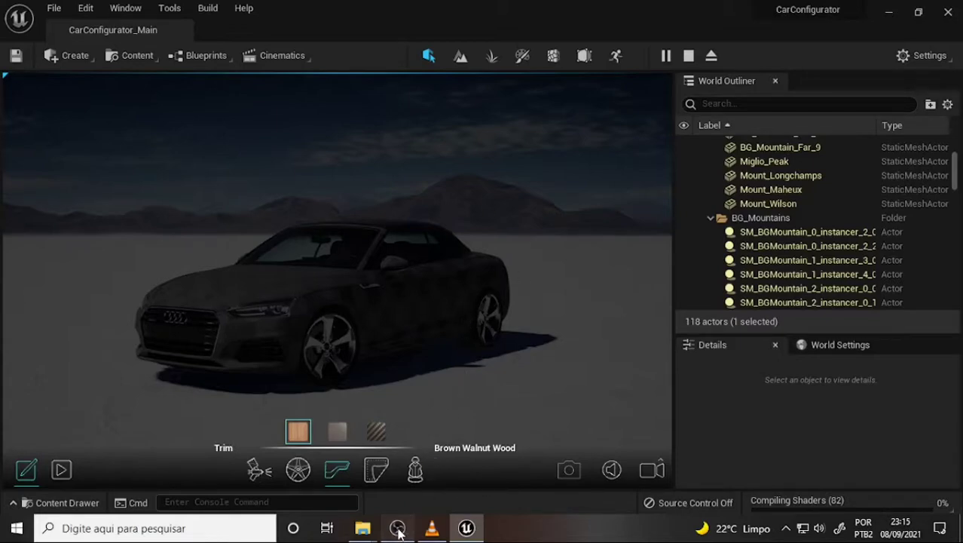
click(466, 528)
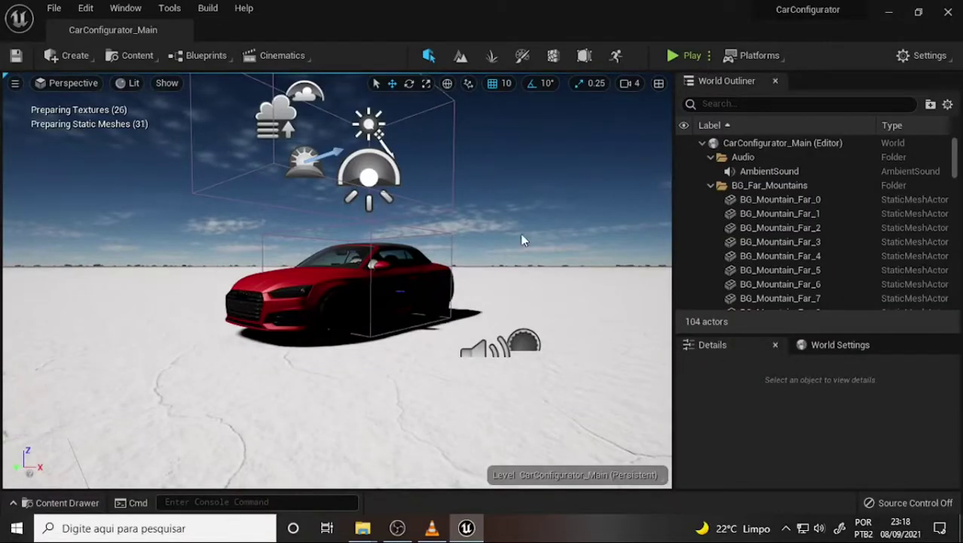
- Orbit the viewport and fly the camera forward until the red Audi fills the right side
right_drag(529, 231, 505, 231)
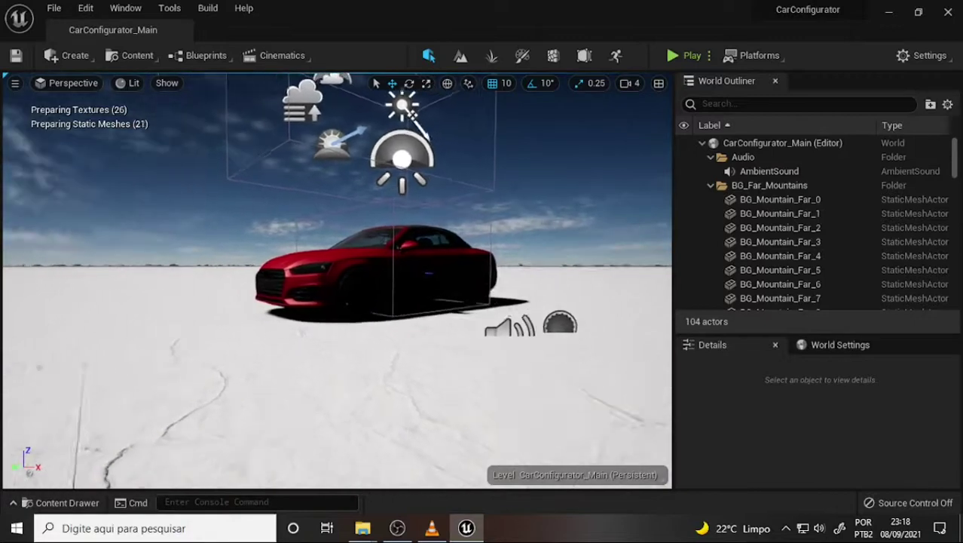
drag(458, 194, 445, 151)
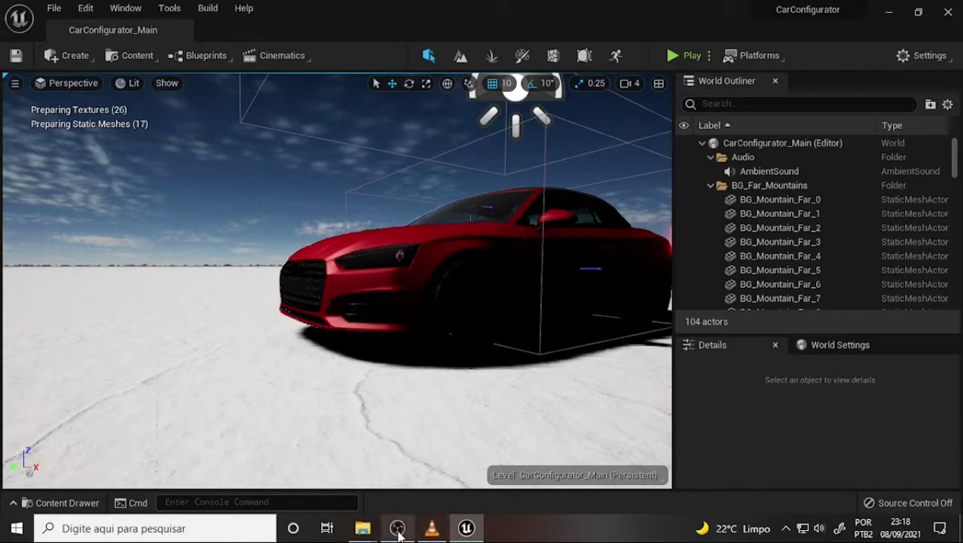
- Bring OBS Studio forward and pause recording with the button beside Interromper gravação
mouse_move(399, 531)
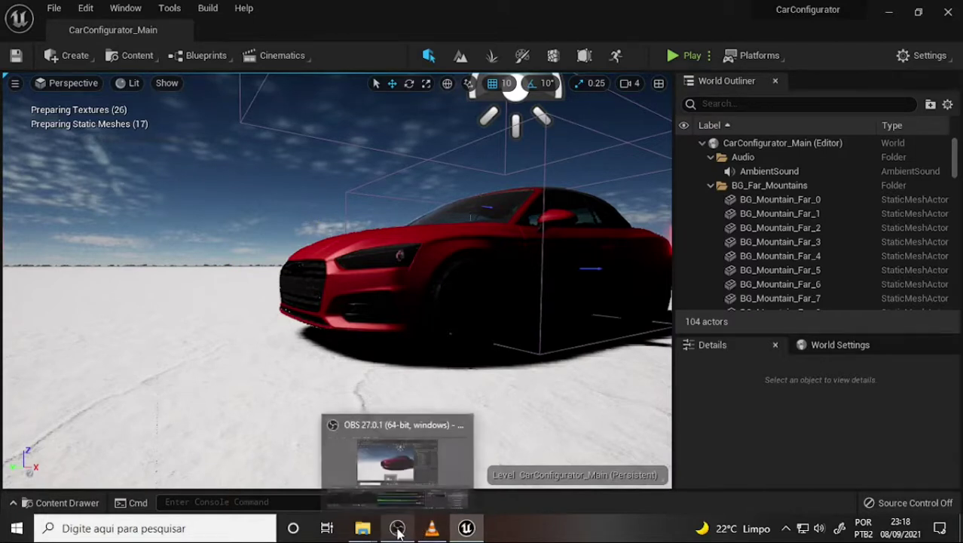
click(398, 529)
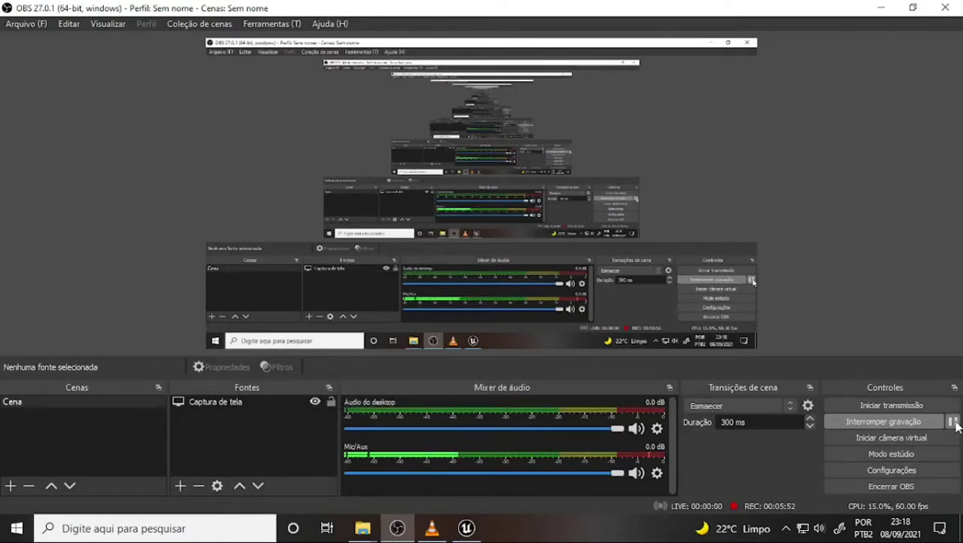
click(952, 421)
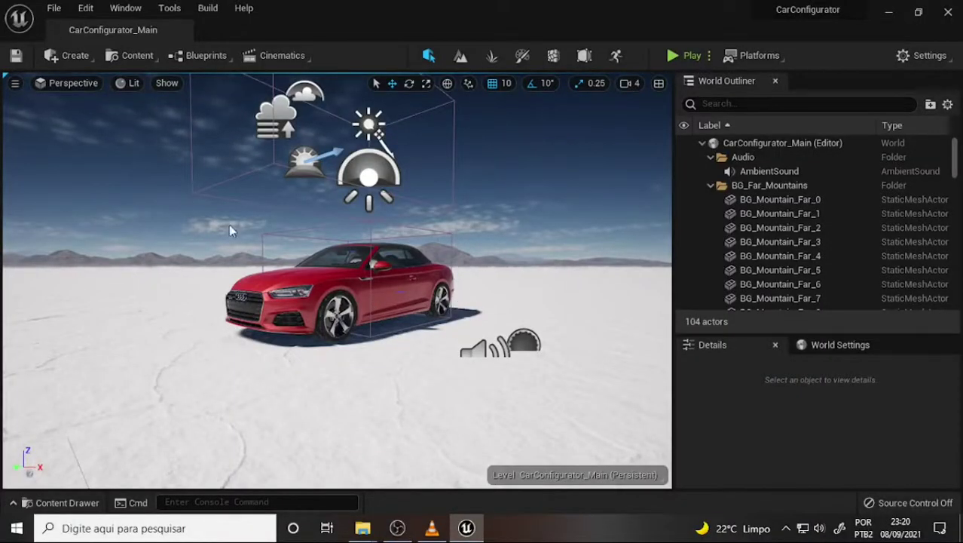
- Run File > Save All, then shift and zoom the view closer to the red Audi
click(53, 8)
click(89, 138)
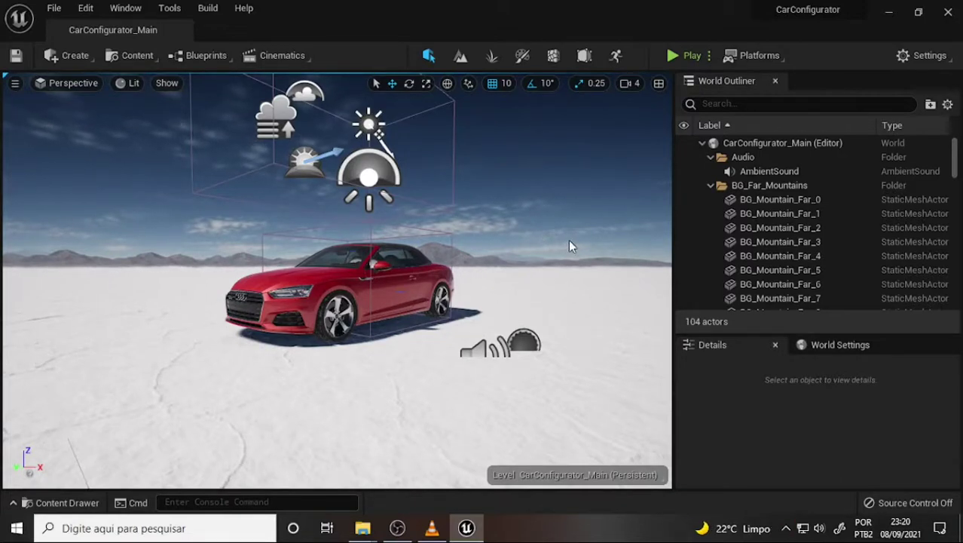
right_drag(558, 236, 553, 233)
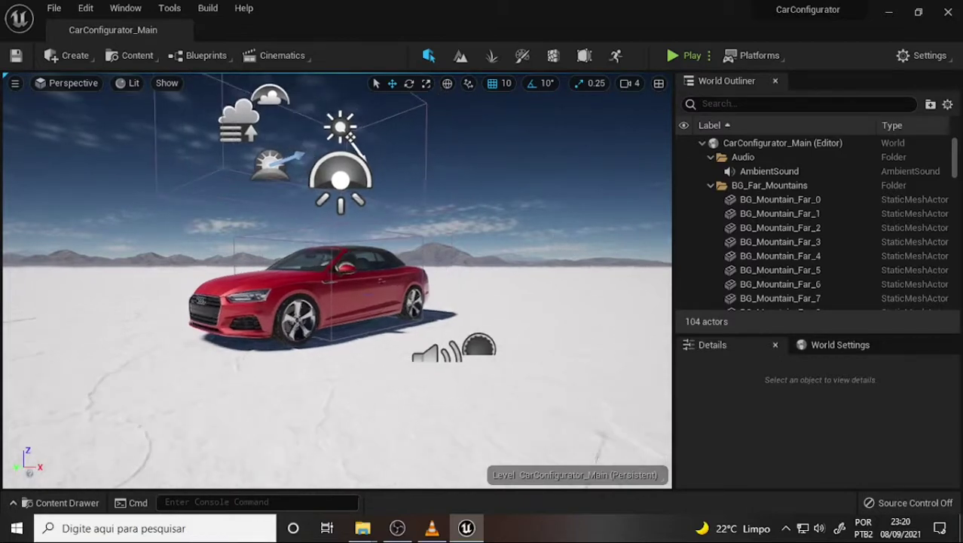
scroll(554, 239, up, 3)
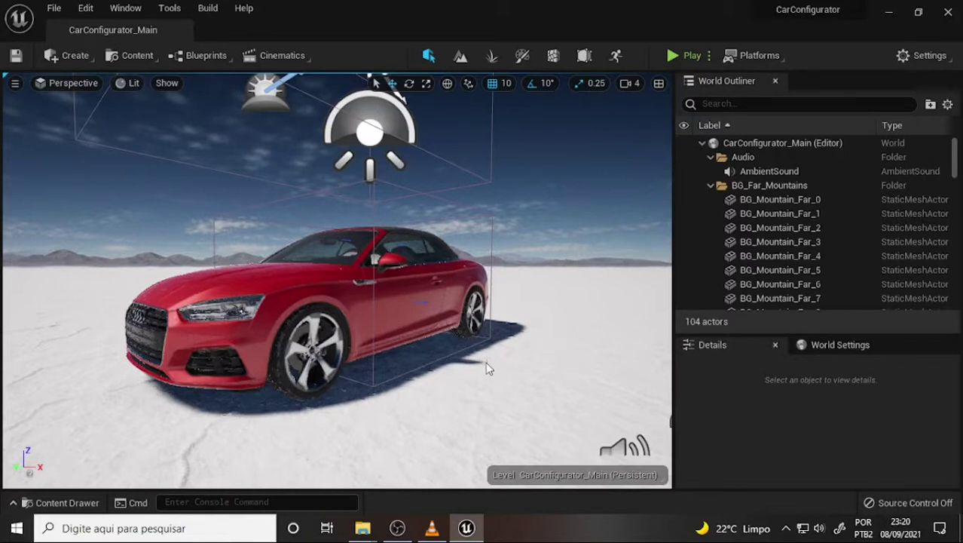
- Seek VLC's tutorial to 13:11, then return to Unreal's Crash Reporter window
click(433, 529)
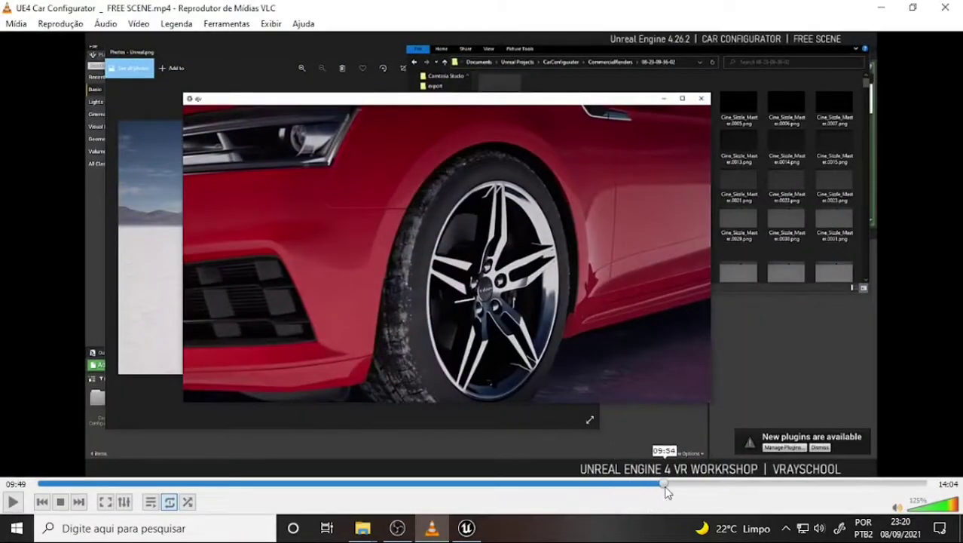
drag(682, 486, 846, 503)
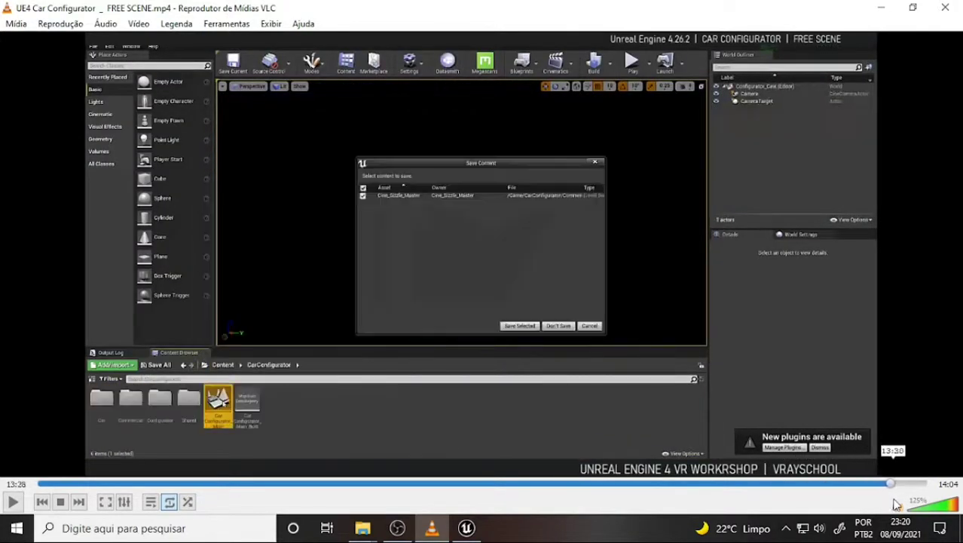
mouse_move(846, 504)
mouse_down()
mouse_move(905, 504)
mouse_move(873, 505)
mouse_up()
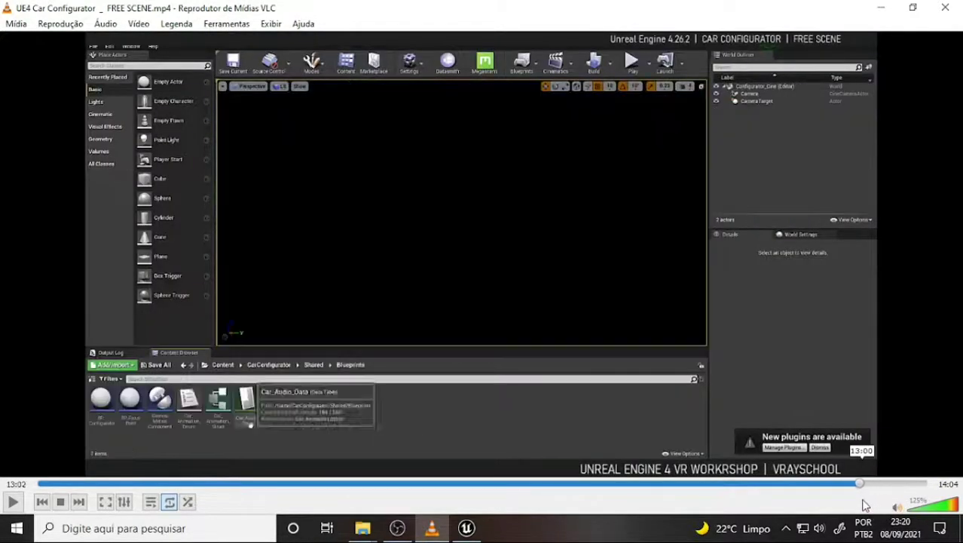
click(873, 505)
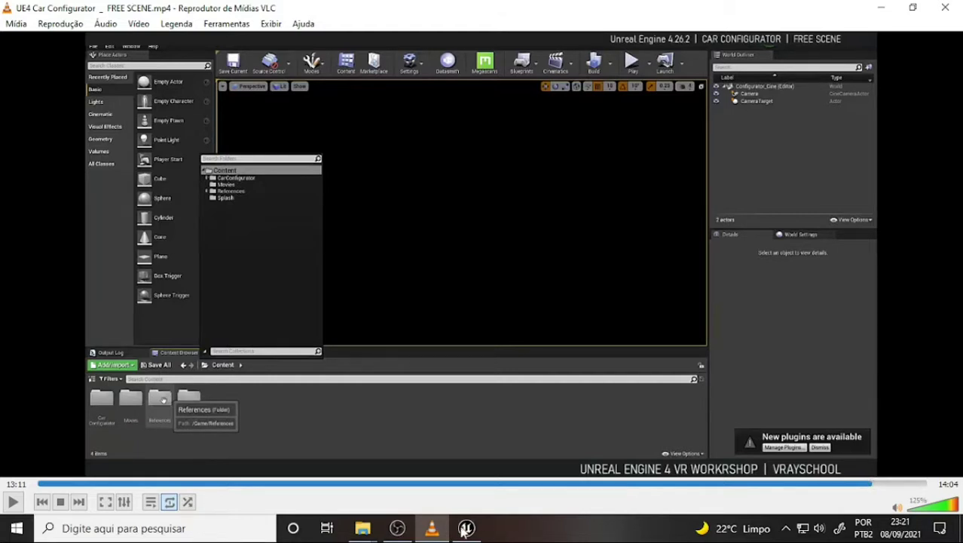
click(464, 529)
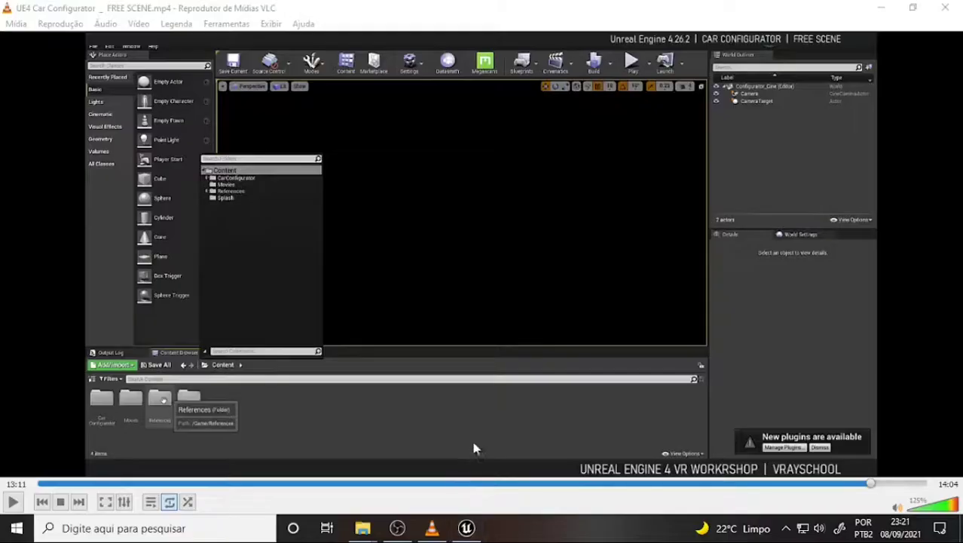
click(501, 527)
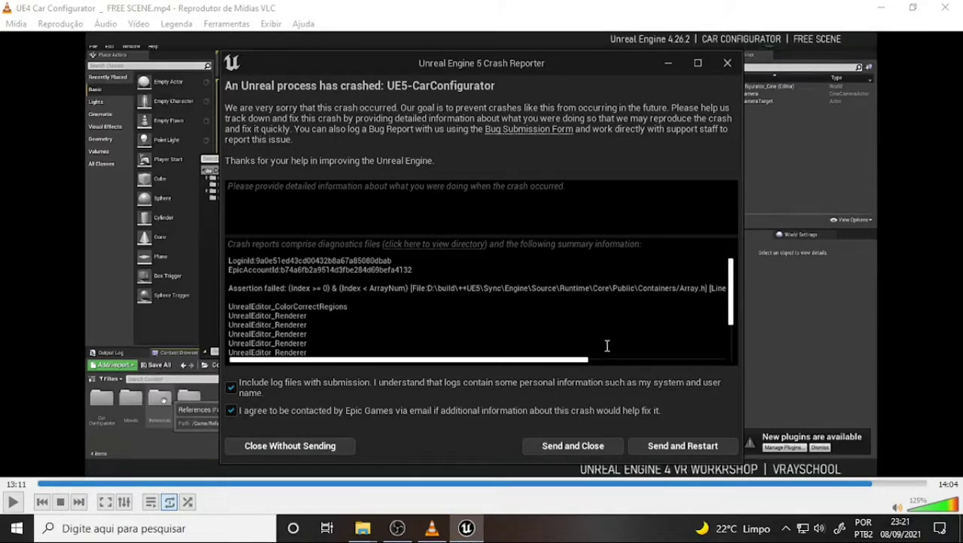
- Send the crash report with Send and Restart, then jump VLC's tutorial to 09:23
click(468, 527)
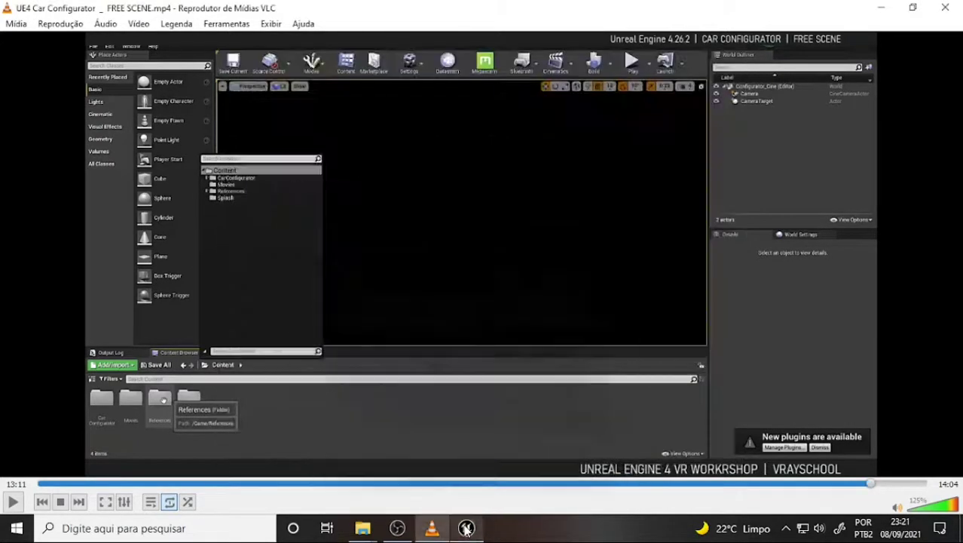
click(467, 529)
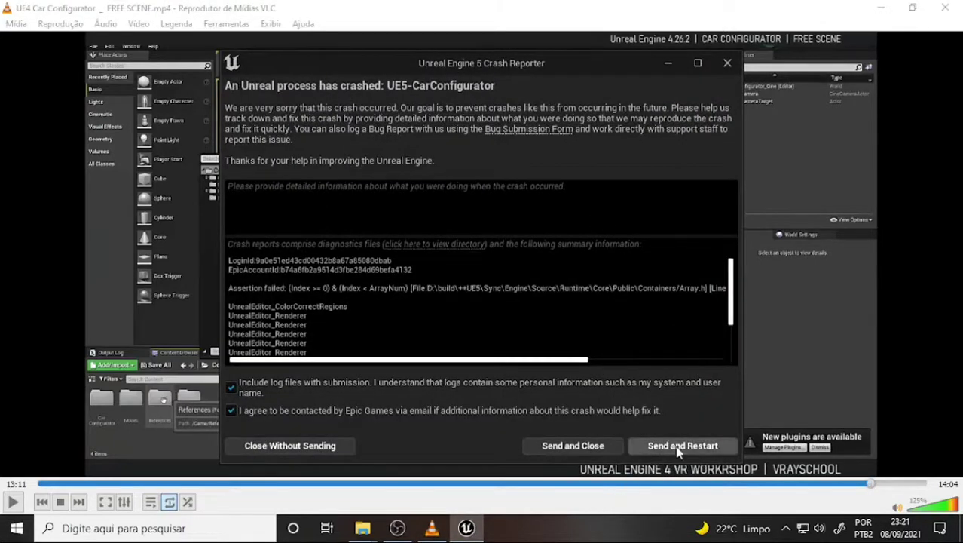
click(680, 446)
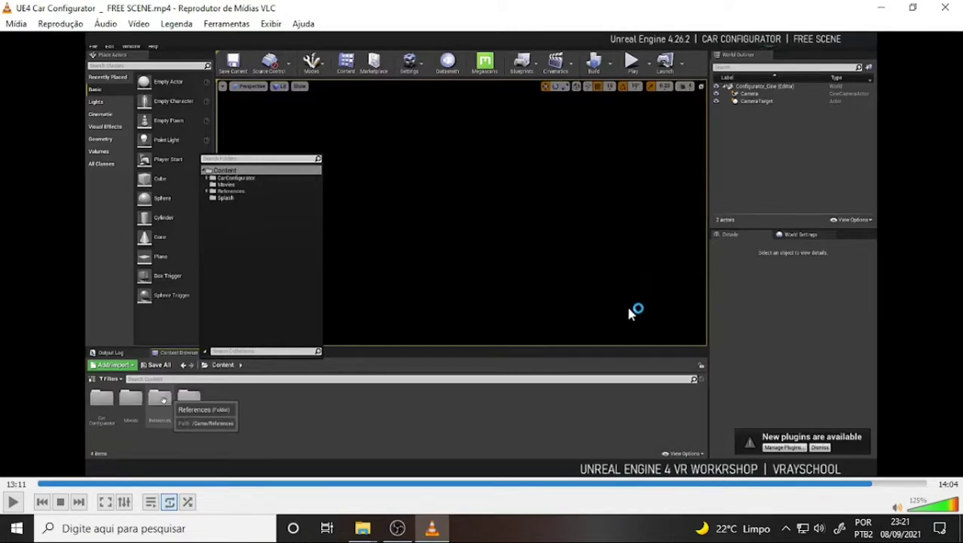
click(632, 484)
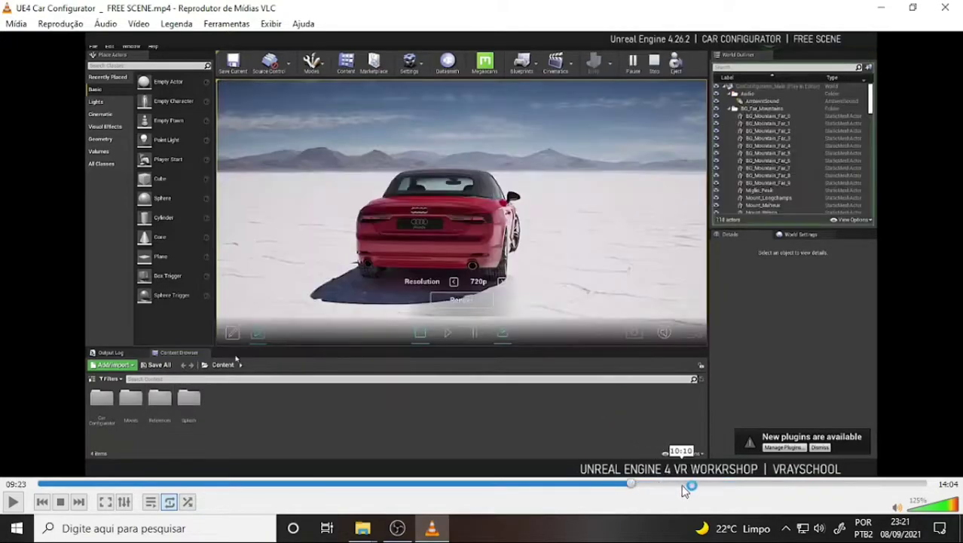
- Skim forward through the tutorial's Control Rig and lighting scenes to the empty Cine map
click(688, 484)
click(679, 483)
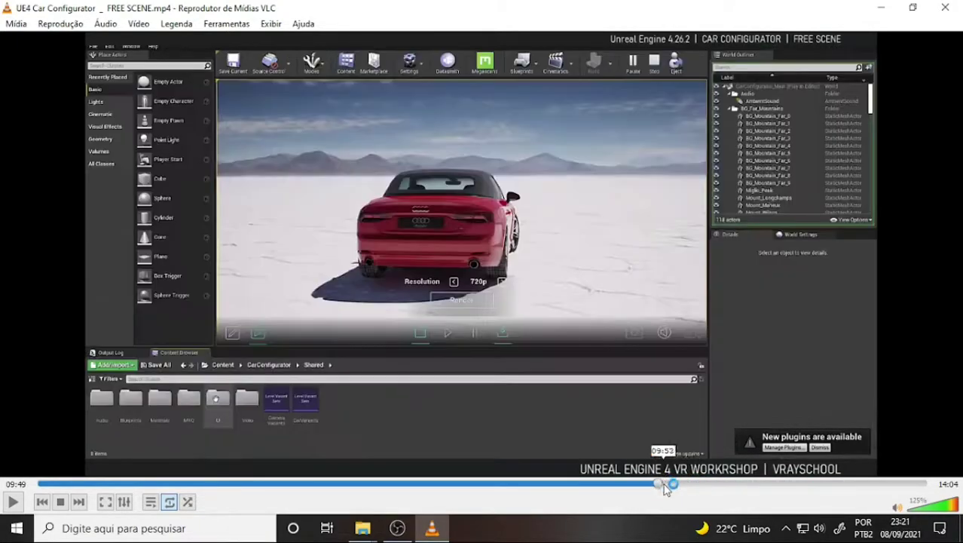
click(701, 484)
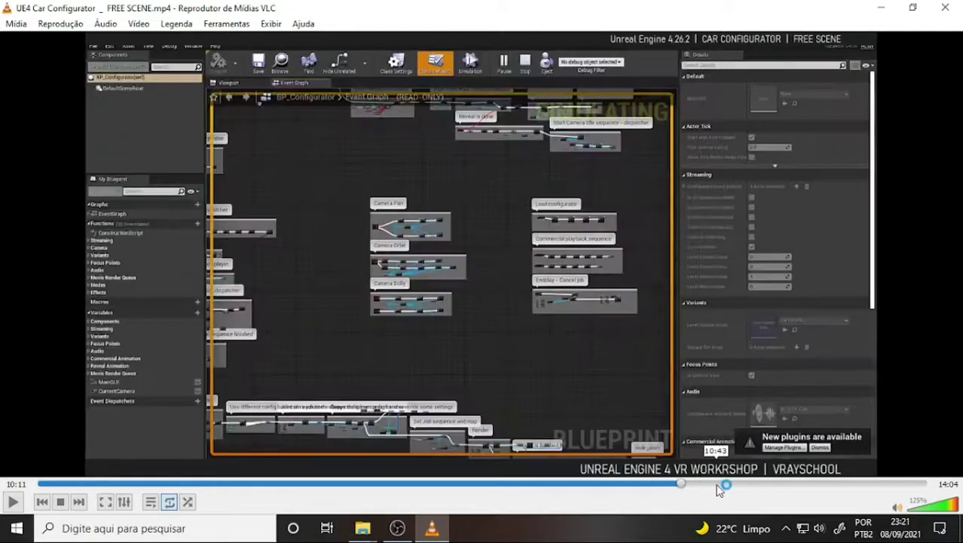
click(720, 484)
click(737, 485)
click(752, 484)
click(786, 484)
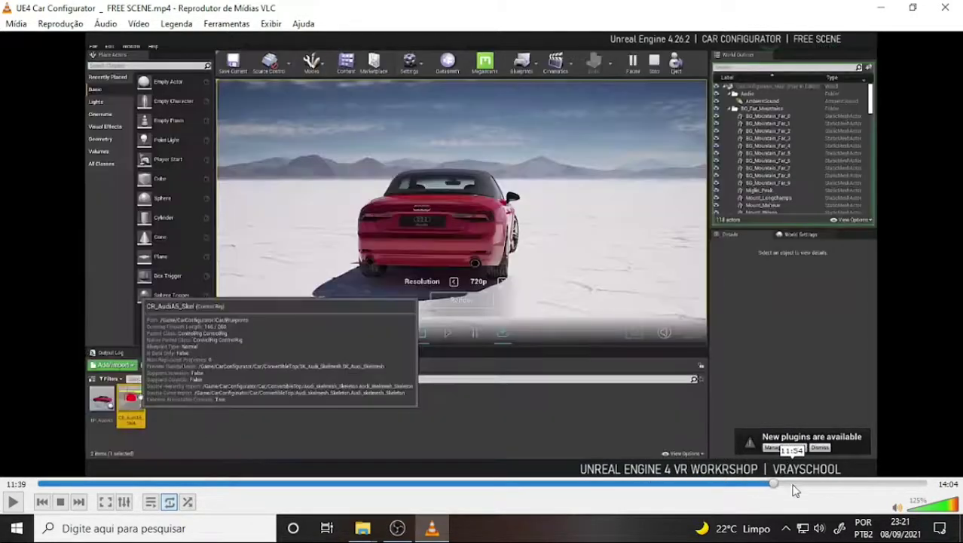
click(802, 484)
click(812, 484)
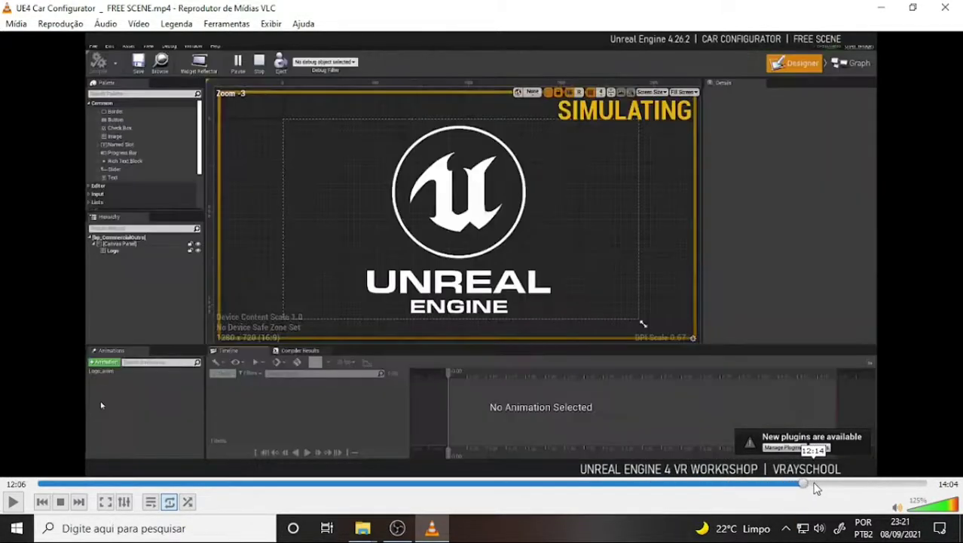
click(821, 485)
click(829, 484)
click(838, 484)
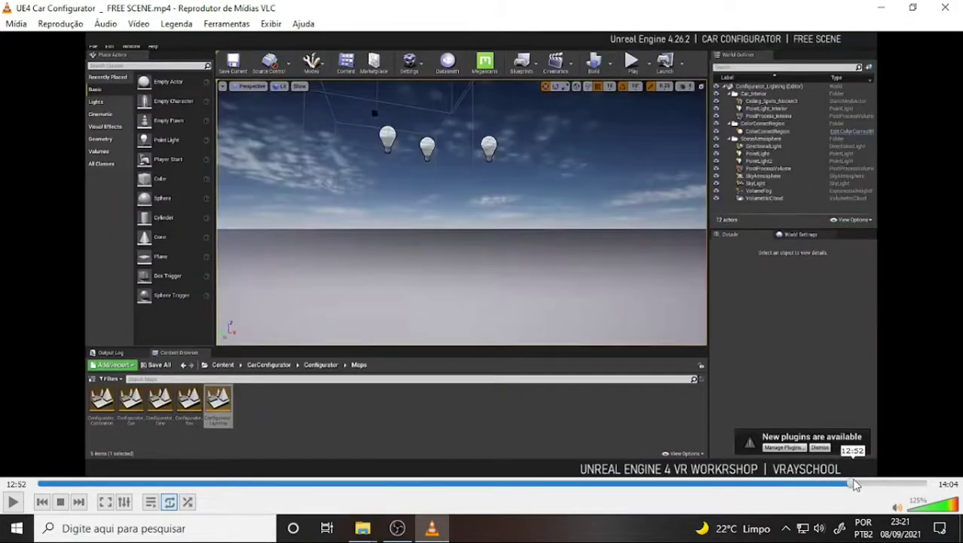
click(858, 485)
click(863, 485)
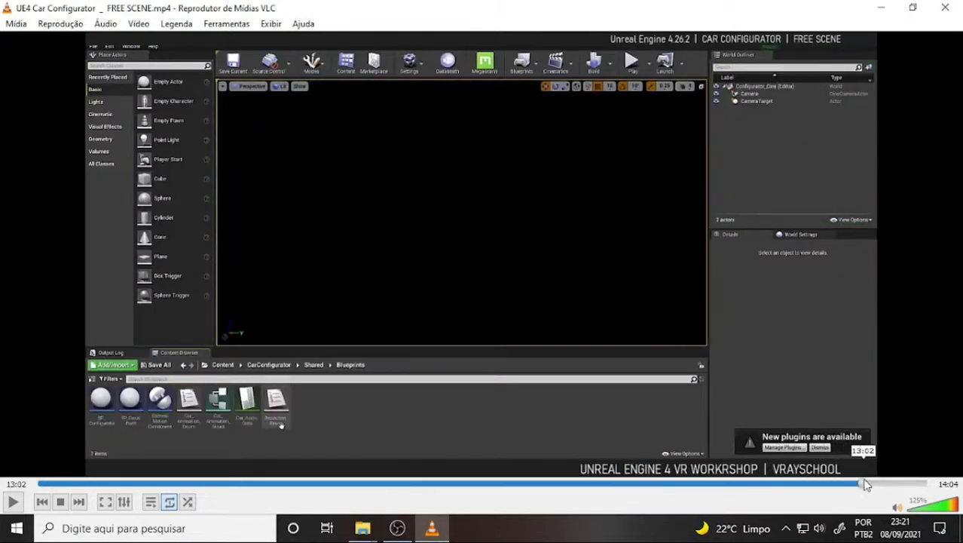
- Jump back to the car's Render Preview at 07:52, frame 598 of 672
click(657, 485)
click(607, 485)
click(587, 485)
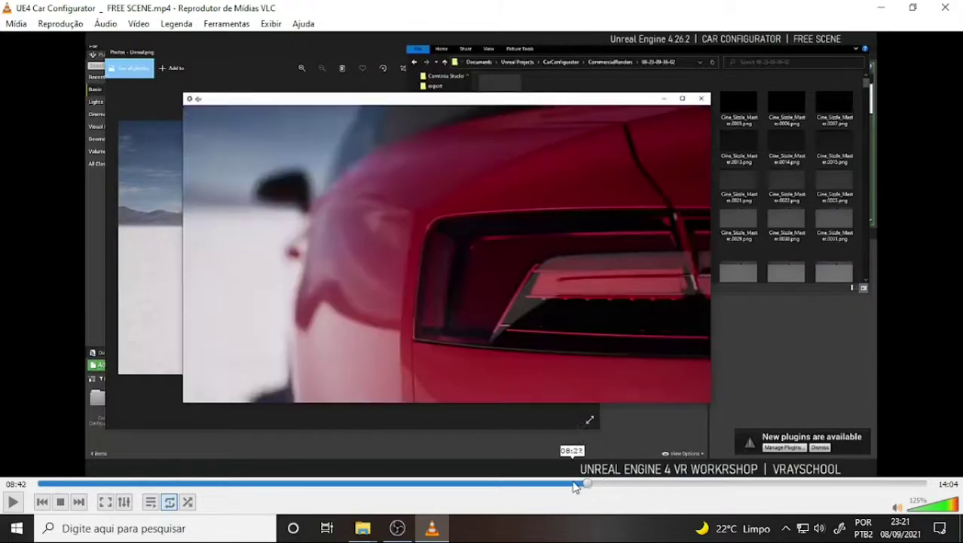
click(563, 484)
click(544, 484)
click(536, 485)
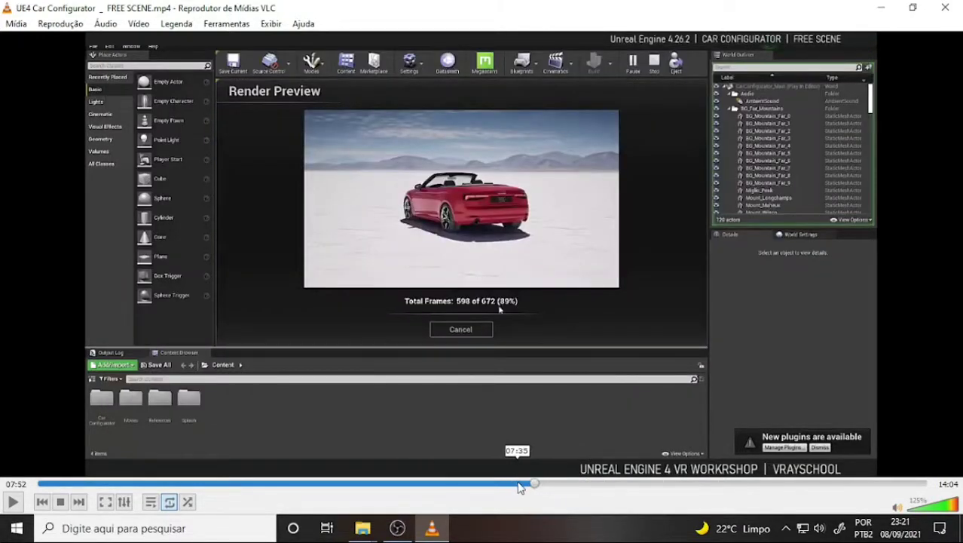
- Rewind the tutorial to the 74% dashboard render at 07:22 and resume playback
click(518, 485)
click(506, 485)
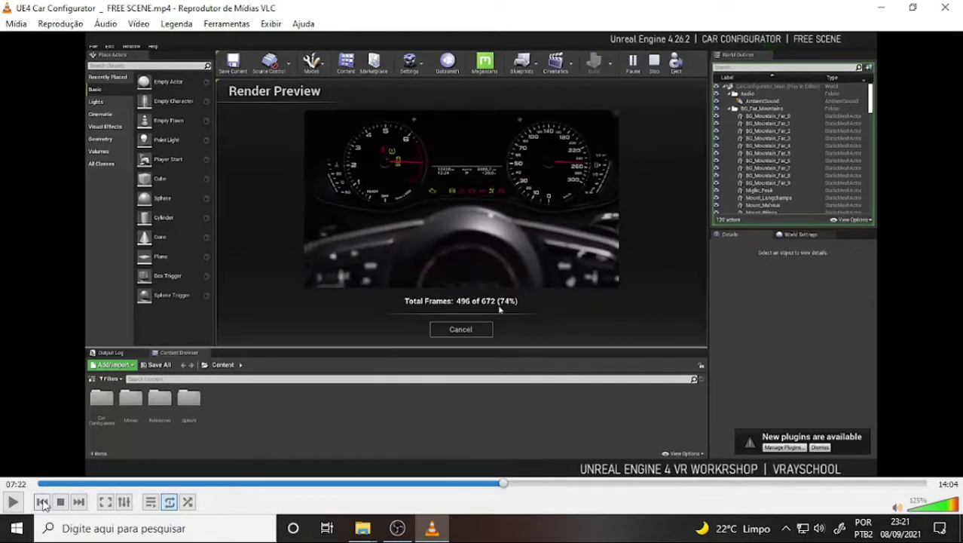
click(12, 502)
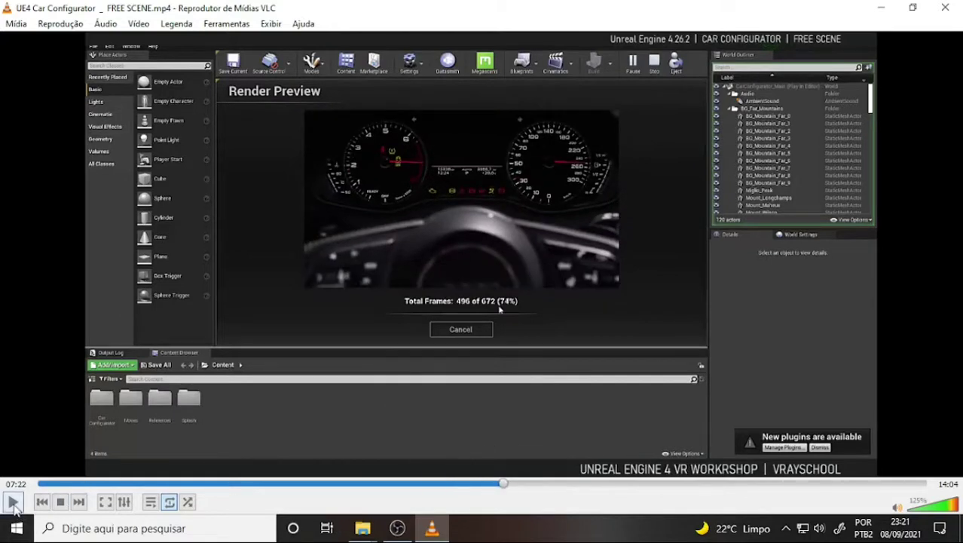
click(524, 483)
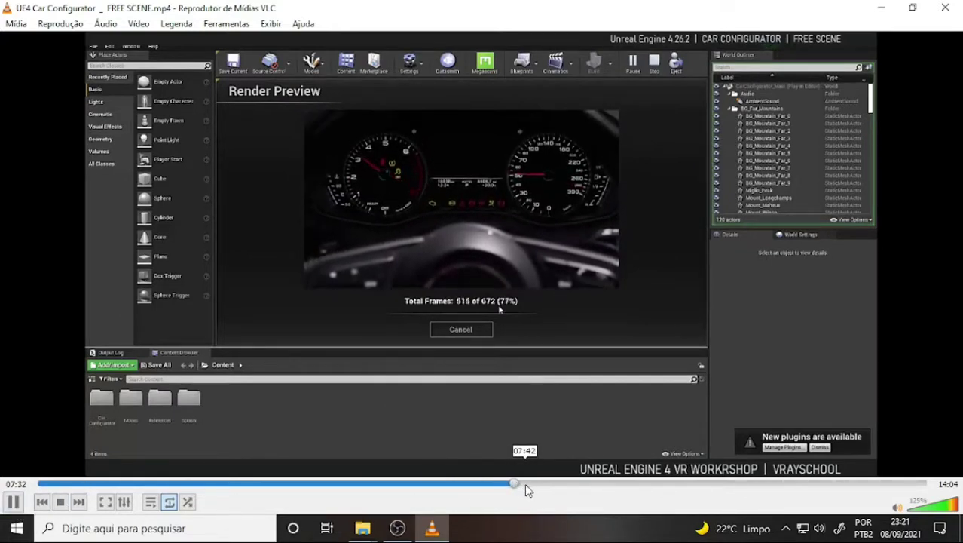
click(524, 483)
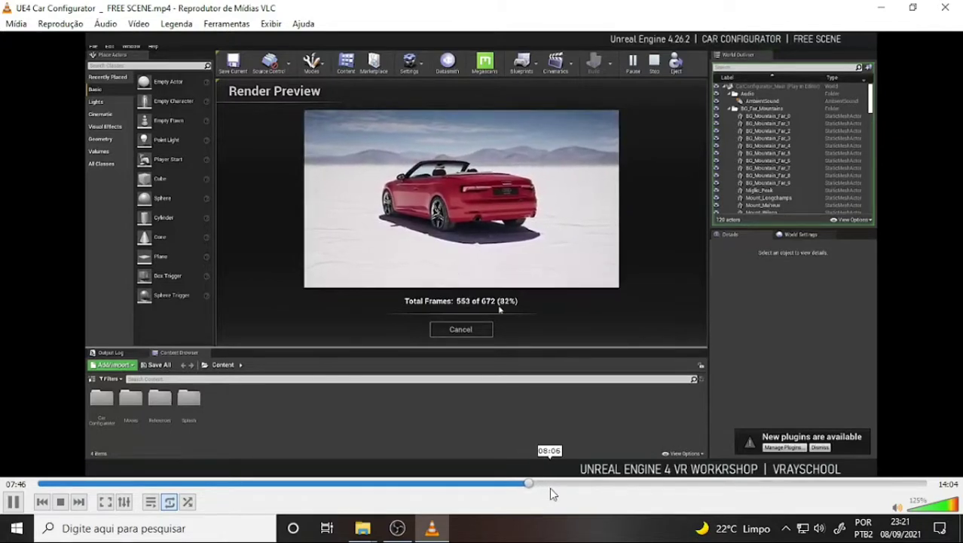
- Scrub from about 05:06 to 06:39, where the interior render shows 414 of 672 frames
click(366, 484)
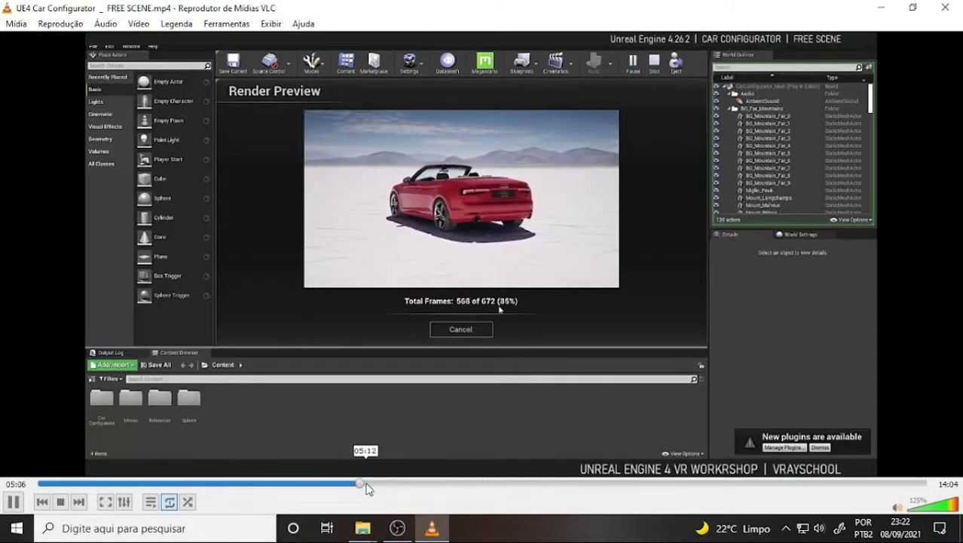
drag(365, 487, 400, 486)
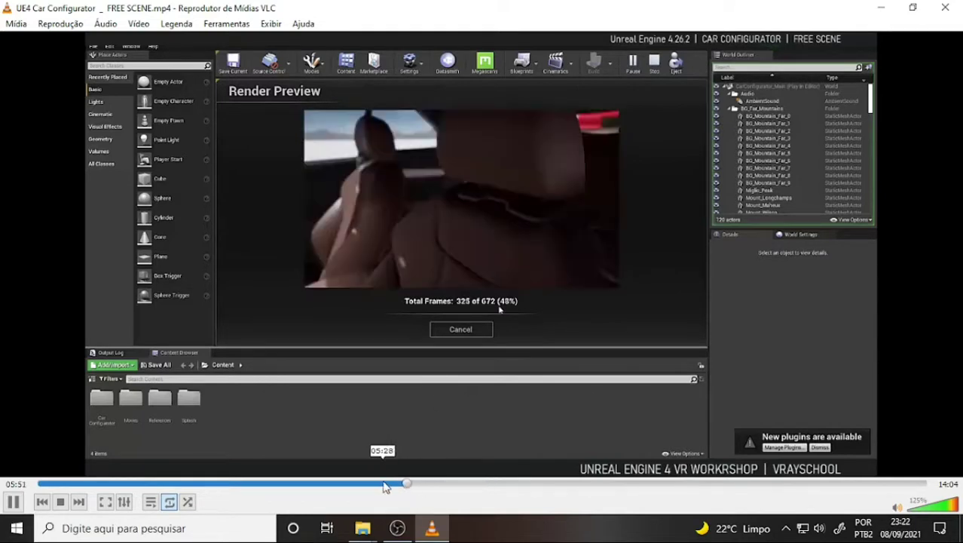
drag(426, 484, 456, 484)
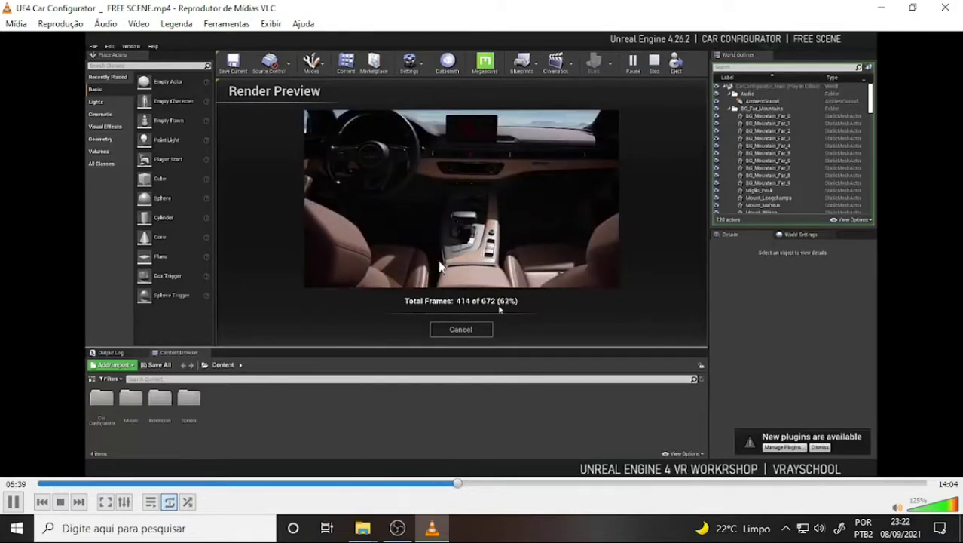
- Close VLC and stop the OBS recording with Interromper gravação
click(945, 7)
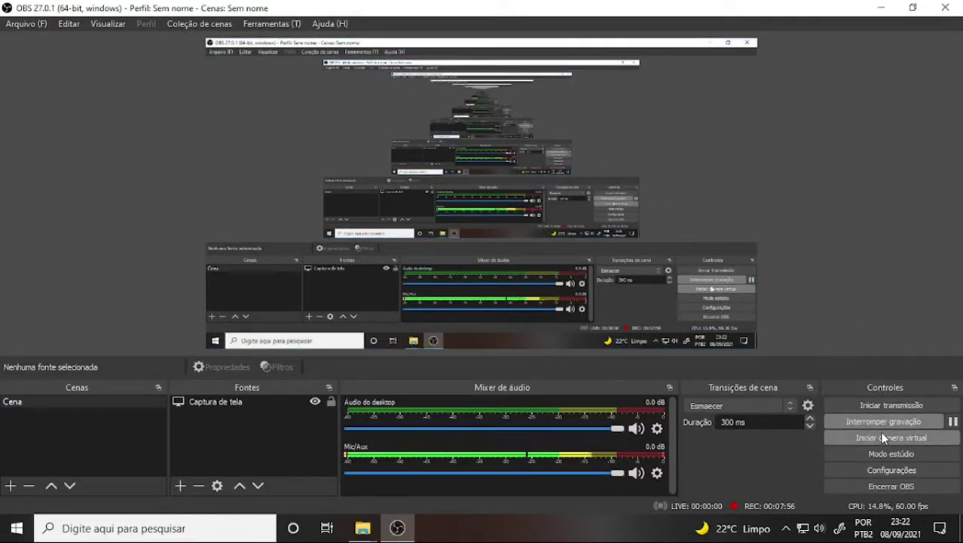
click(882, 420)
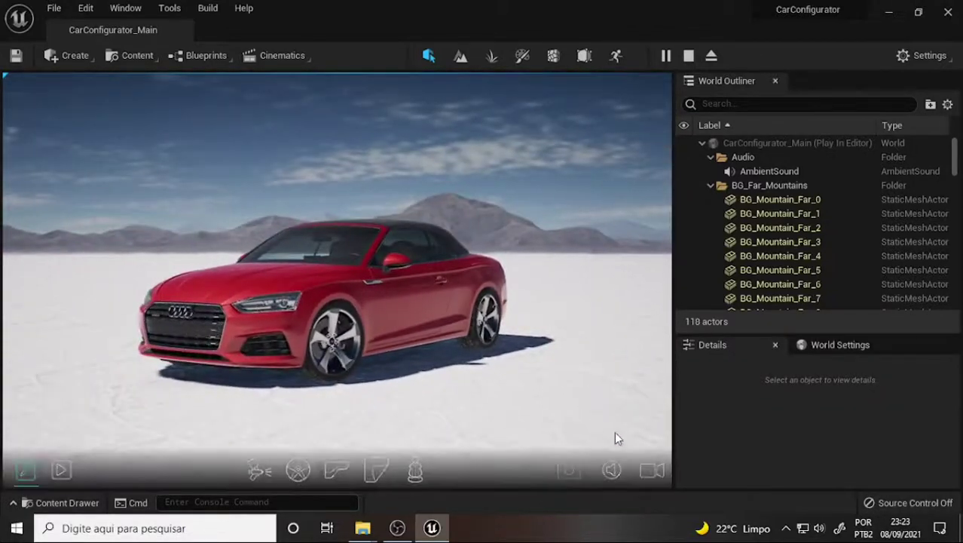
- Use the bottom-left toolbar icon to put the Car Configurator into cinematic commercial mode
click(61, 470)
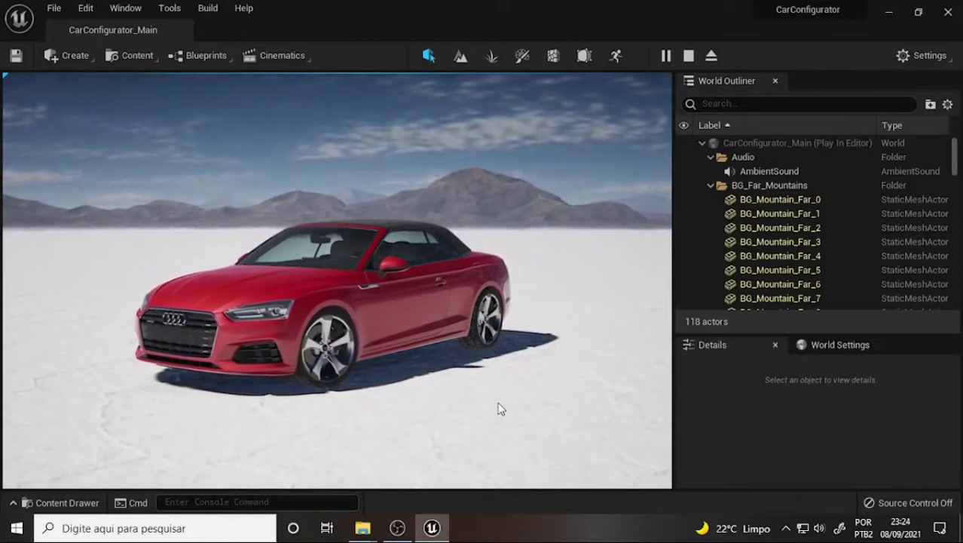
mouse_move(73, 449)
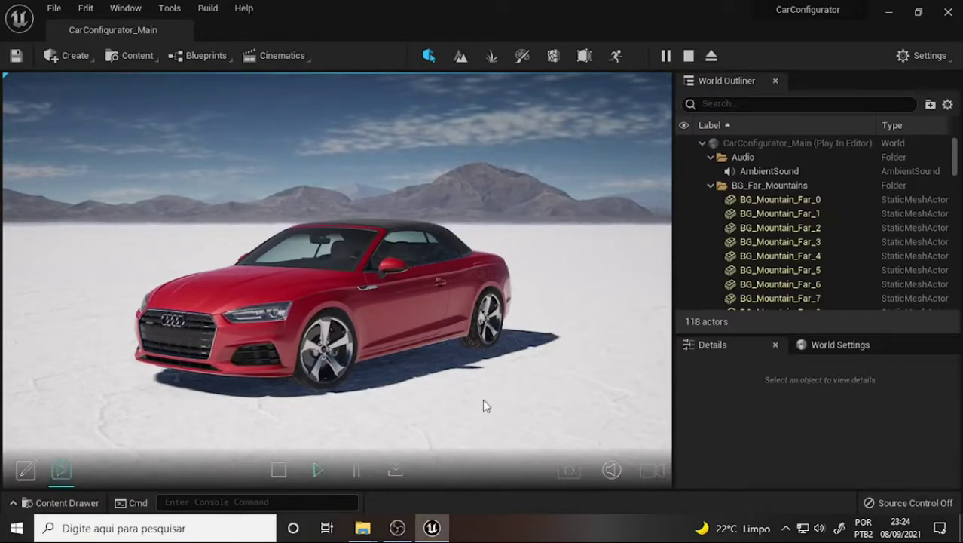
- Play the Audi commercial until it closes on the front wheel, then raise OBS
click(511, 394)
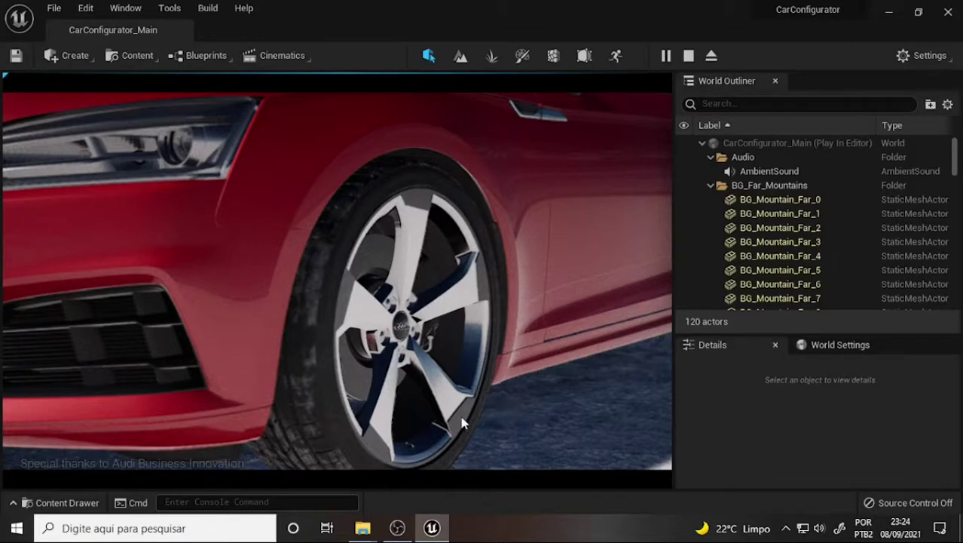
click(397, 529)
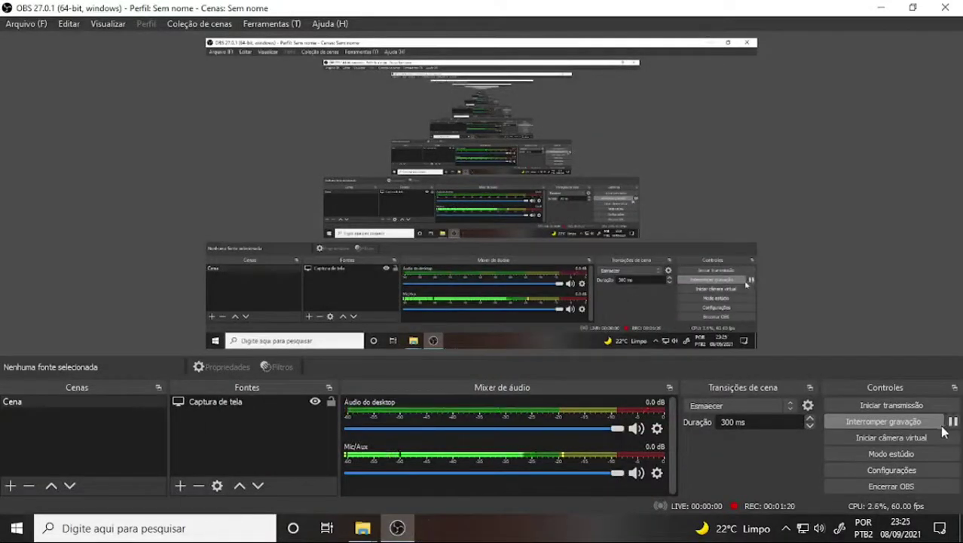